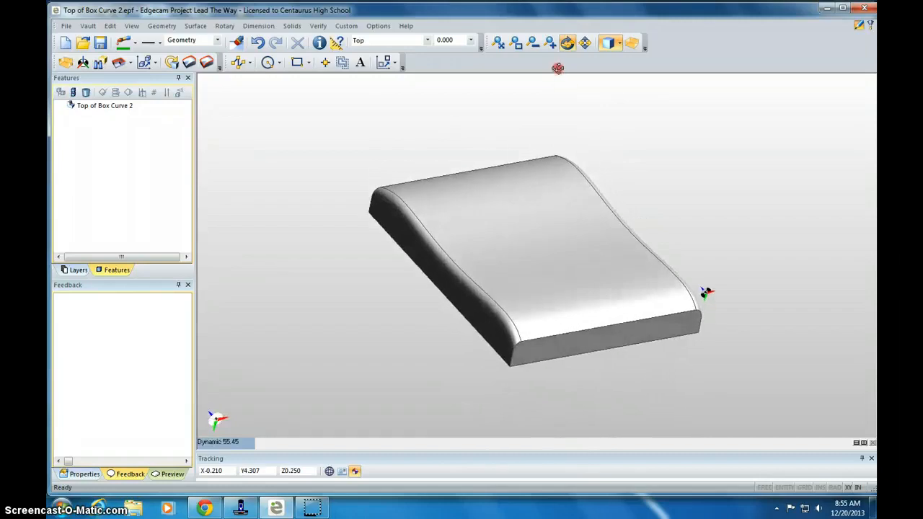
# Create automatic box-shaped stock around the model with zero offsets on all sides
pyautogui.click(64, 64)
pyautogui.click(204, 109)
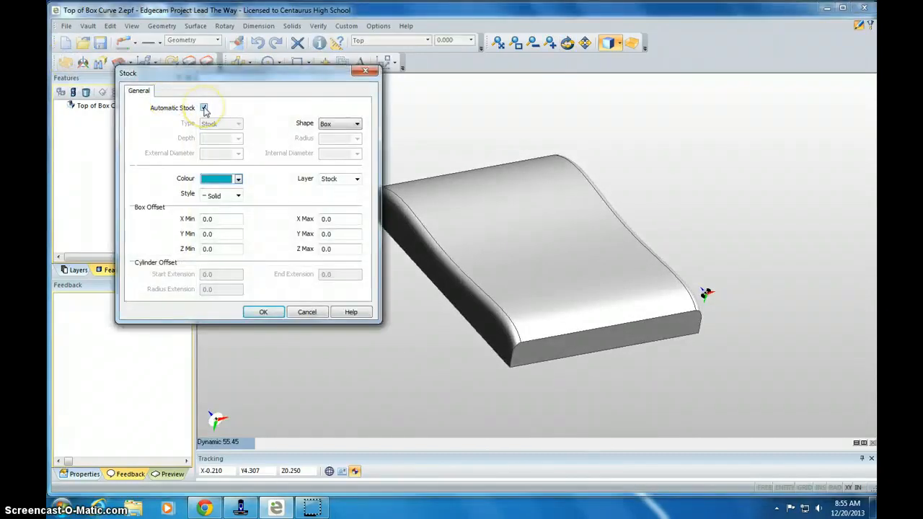
pyautogui.click(263, 312)
pyautogui.click(441, 277)
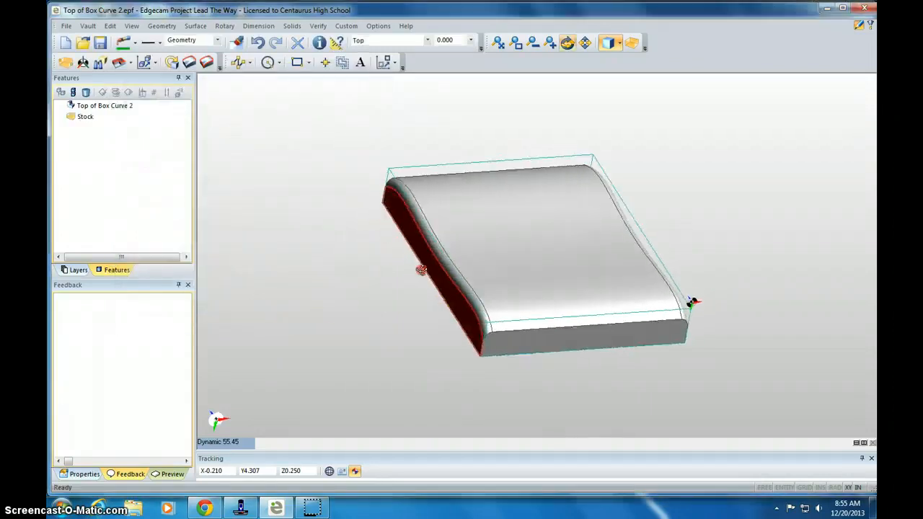
pyautogui.moveTo(422, 270); pyautogui.dragTo(420, 269, button='middle')
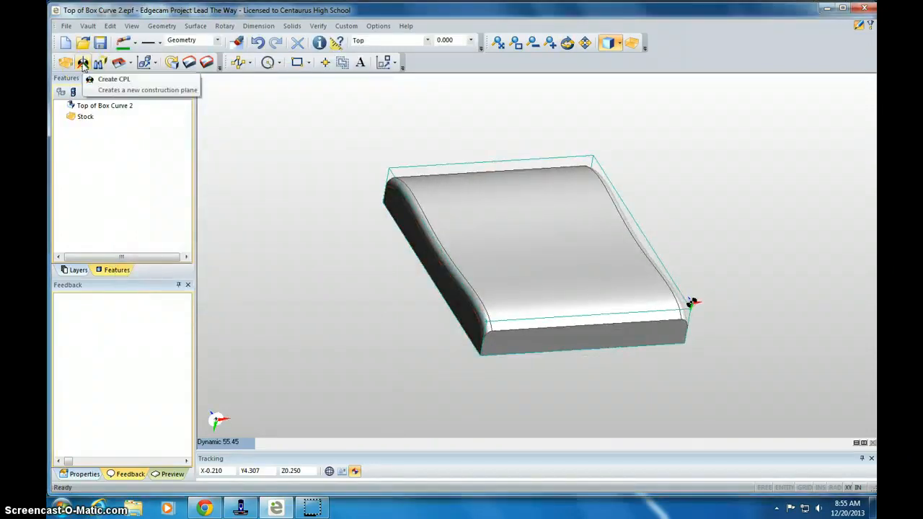
# Start a 3D construction plane for MILL(XY), defined through three points with its own origin
pyautogui.click(161, 26)
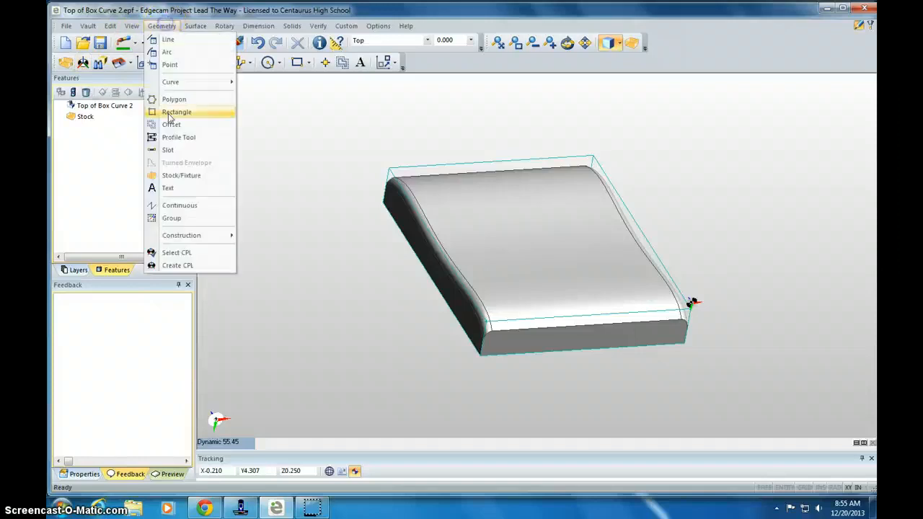
pyautogui.click(181, 265)
pyautogui.click(204, 199)
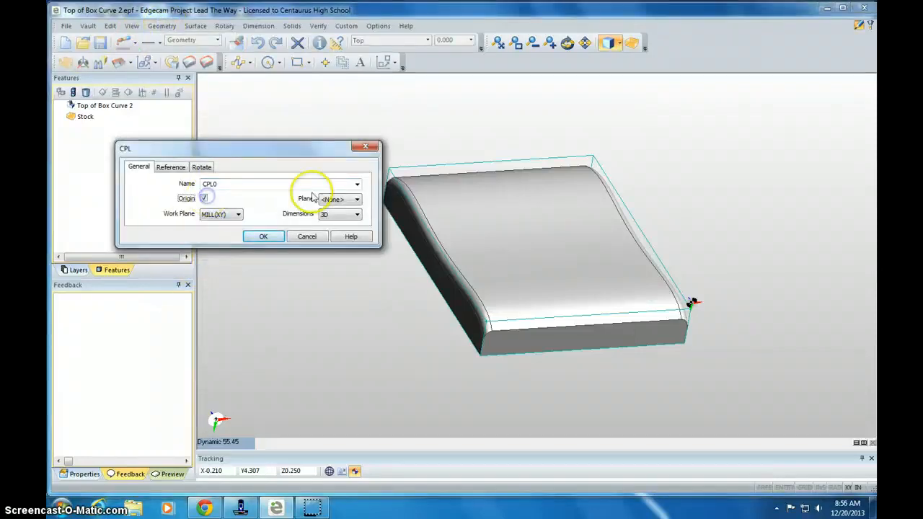
pyautogui.click(339, 199)
pyautogui.click(335, 231)
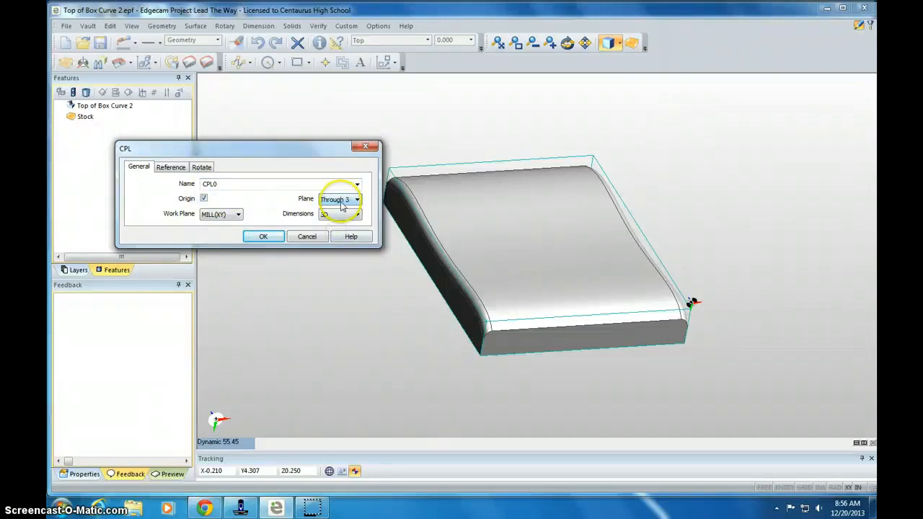
pyautogui.click(261, 238)
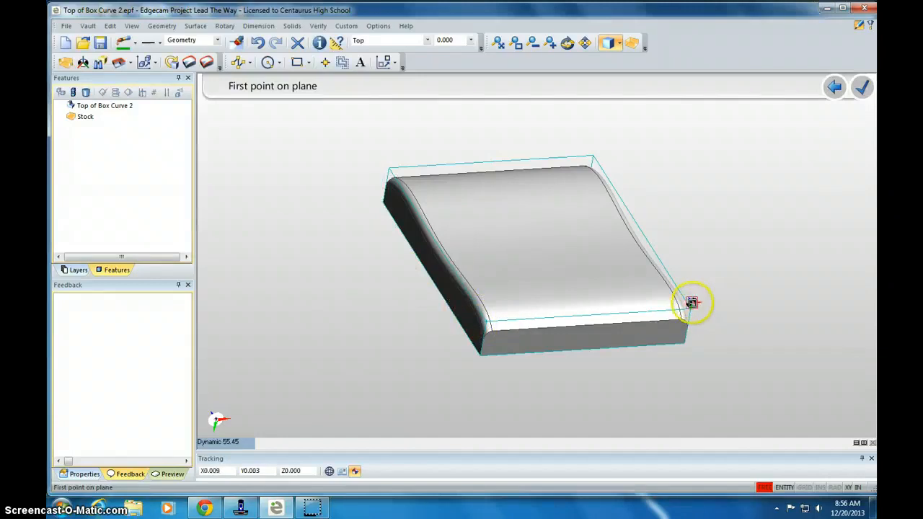
# Define the construction plane through three top corners of the stock and place its origin at a top stock corner
pyautogui.moveTo(480, 251); pyautogui.dragTo(709, 295, button='middle')
pyautogui.moveTo(421, 196); pyautogui.dragTo(457, 245, button='middle')
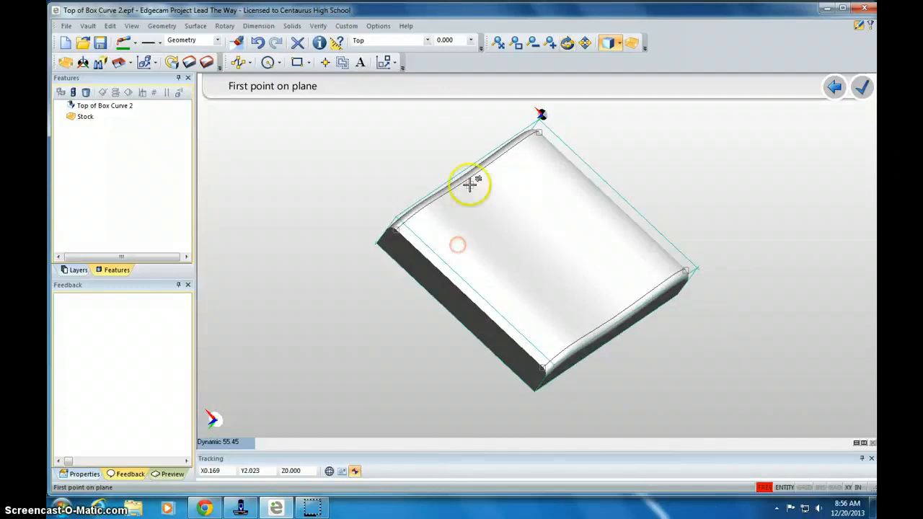
pyautogui.moveTo(469, 185); pyautogui.dragTo(428, 209, button='middle')
pyautogui.moveTo(516, 228); pyautogui.dragTo(513, 192, button='middle')
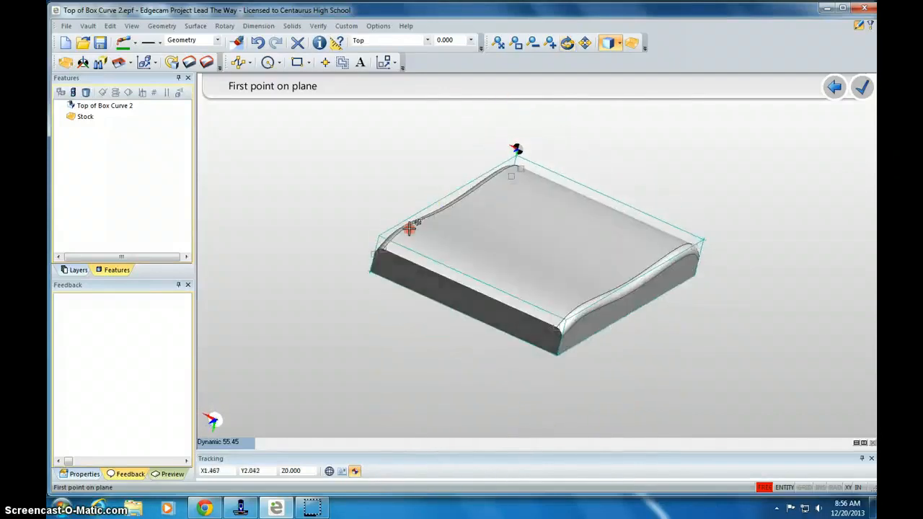
pyautogui.moveTo(414, 229); pyautogui.dragTo(444, 261, button='middle')
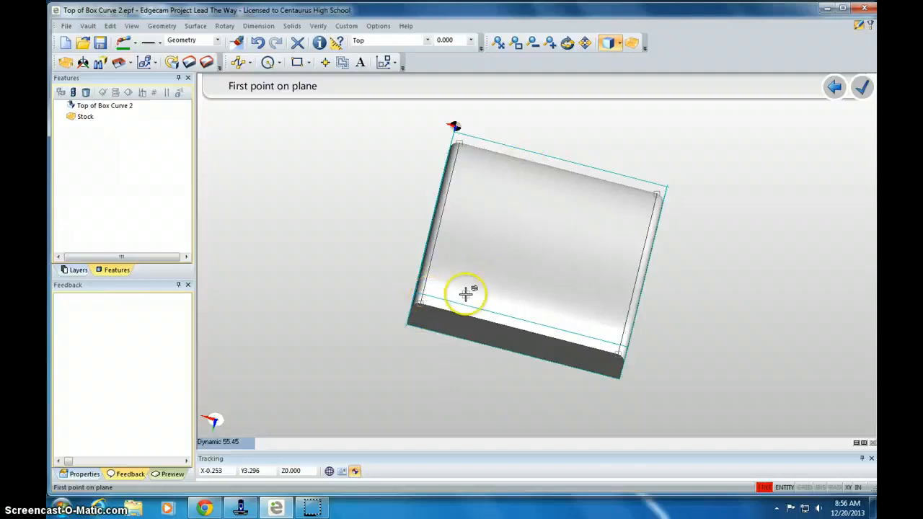
pyautogui.moveTo(466, 298); pyautogui.dragTo(443, 262, button='middle')
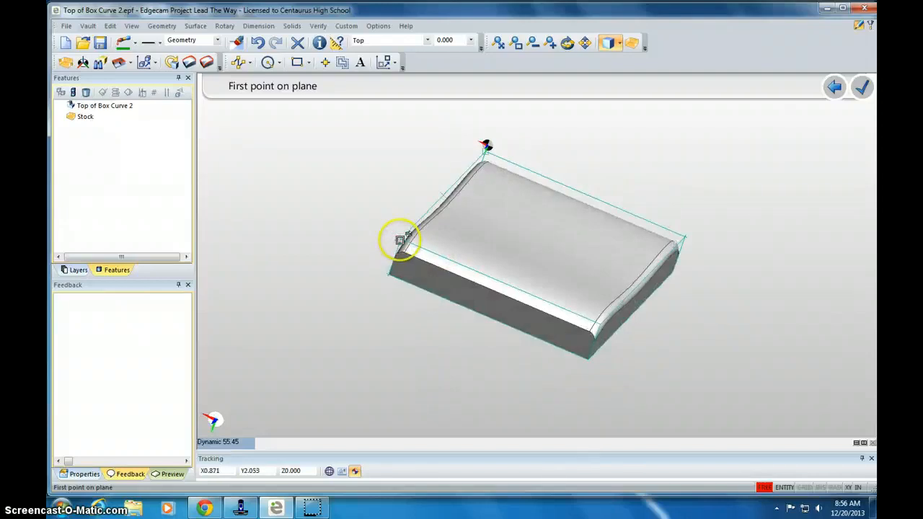
pyautogui.click(399, 242)
pyautogui.moveTo(399, 242); pyautogui.dragTo(524, 280, button='middle')
pyautogui.click(678, 317)
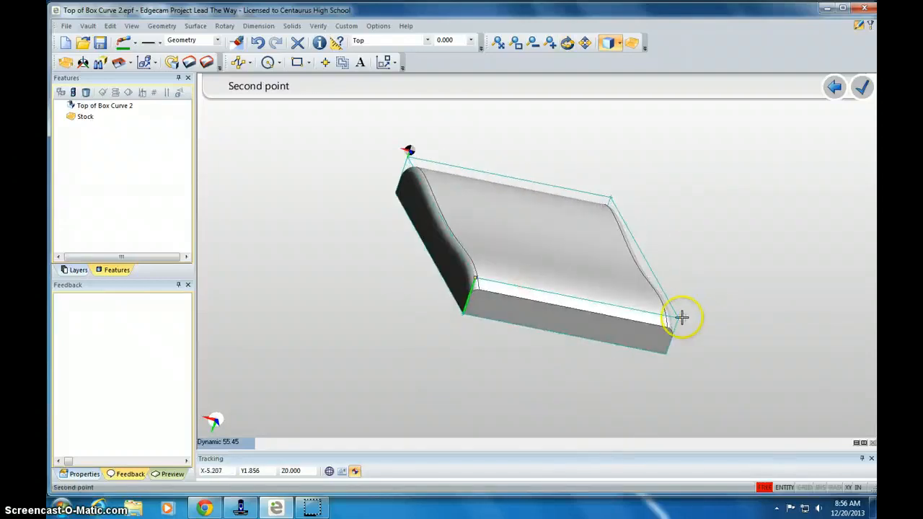
pyautogui.click(409, 155)
pyautogui.moveTo(505, 264); pyautogui.dragTo(534, 296, button='middle')
pyautogui.click(390, 210)
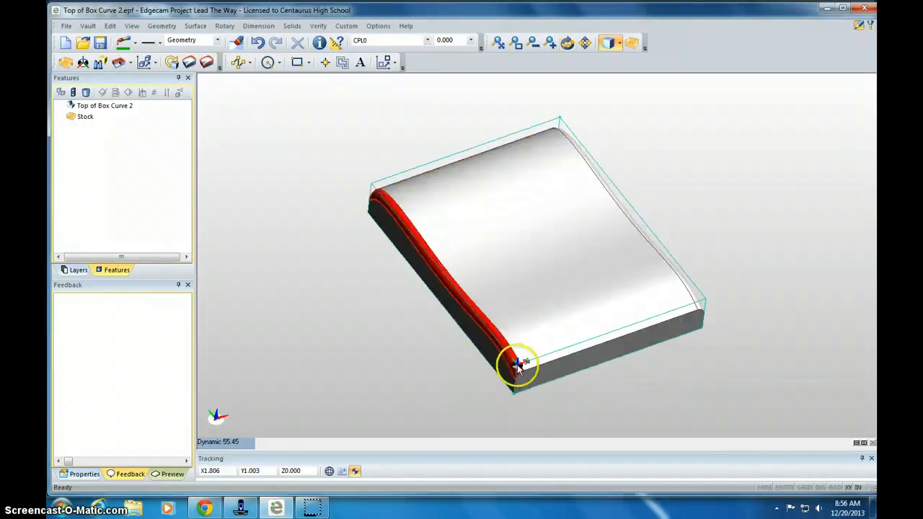
# Find the part's milling features on the new construction plane using automatic component selection
pyautogui.moveTo(560, 332); pyautogui.dragTo(545, 322, button='middle')
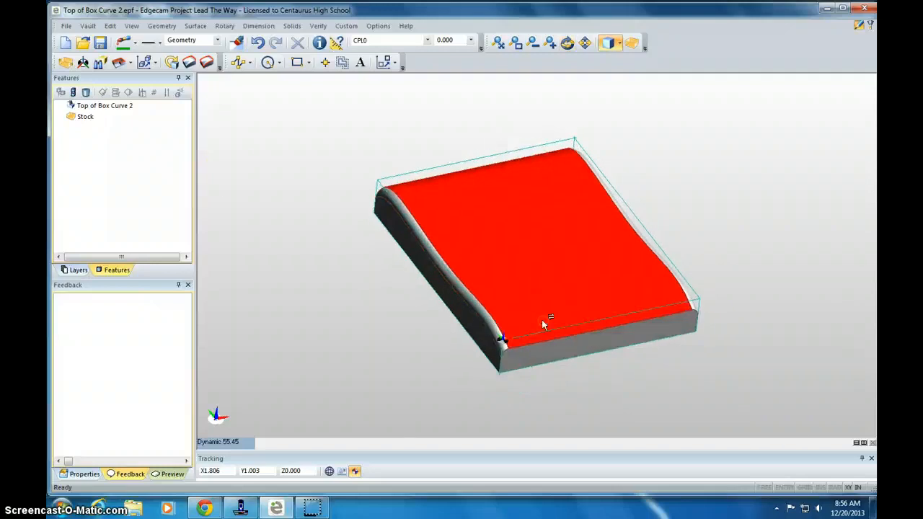
pyautogui.click(99, 63)
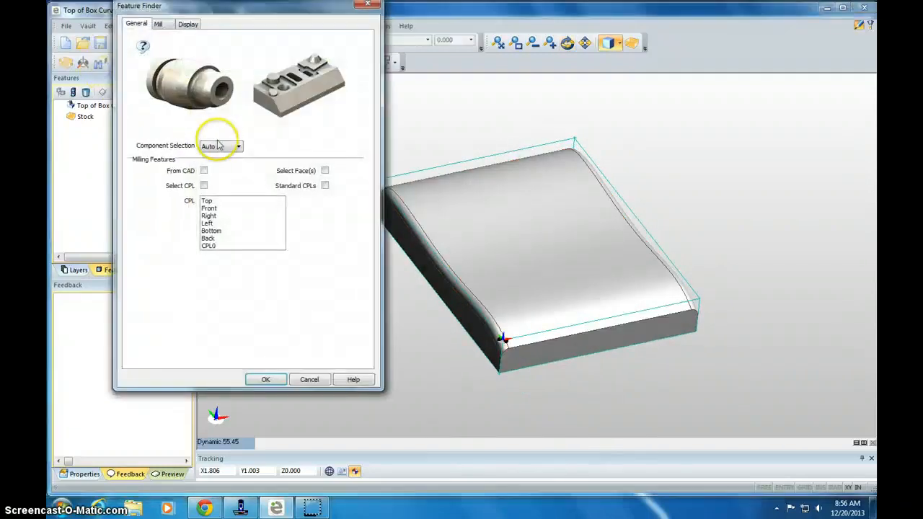
pyautogui.click(265, 379)
pyautogui.moveTo(474, 335); pyautogui.dragTo(530, 238, button='middle')
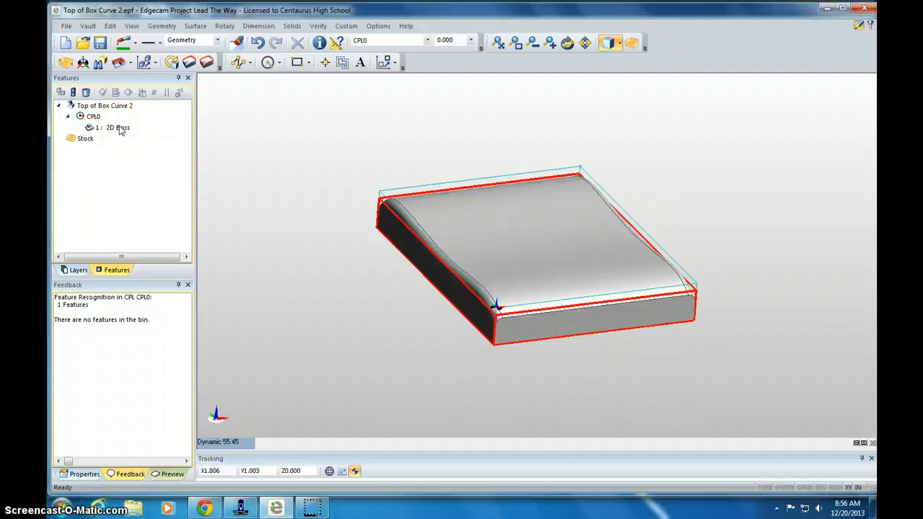
# Create a Mill machining sequence for the prolight machine tool with CPL0 as the initial CPL and an absolute datum
pyautogui.click(869, 27)
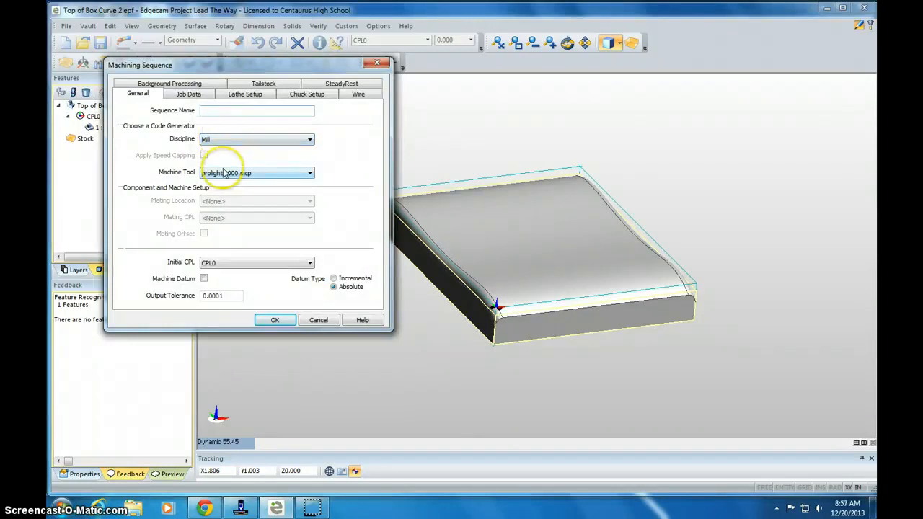
pyautogui.click(278, 319)
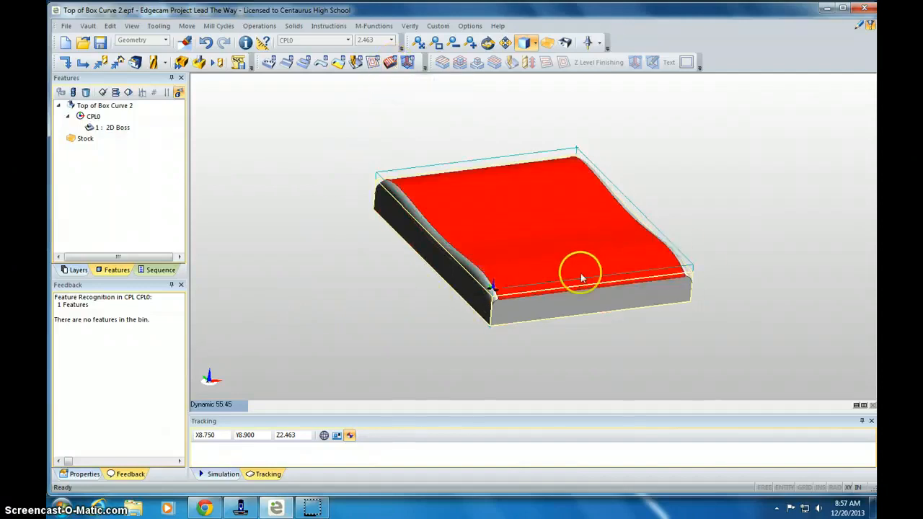
# Start a Parallel Lace operation on the whole solid without any boundary entities
pyautogui.click(390, 62)
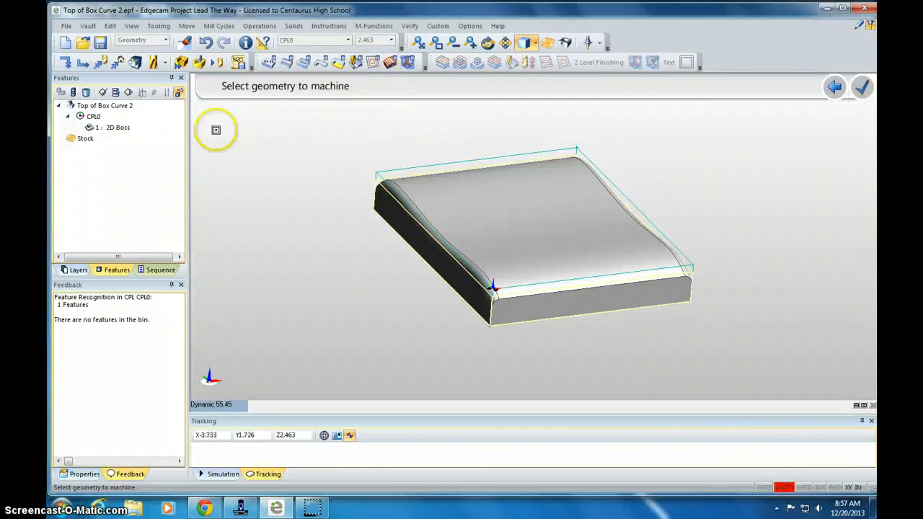
pyautogui.click(119, 129)
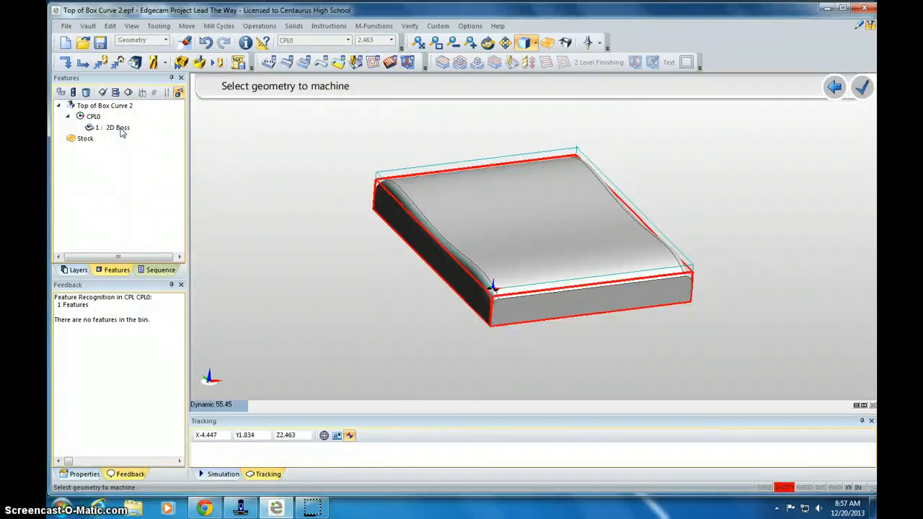
pyautogui.click(501, 240)
pyautogui.rightClick(501, 241)
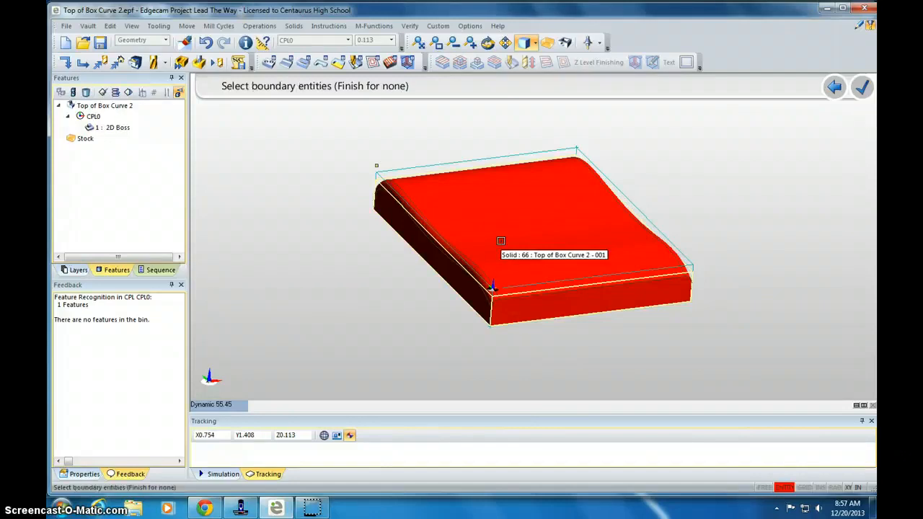
pyautogui.rightClick(497, 240)
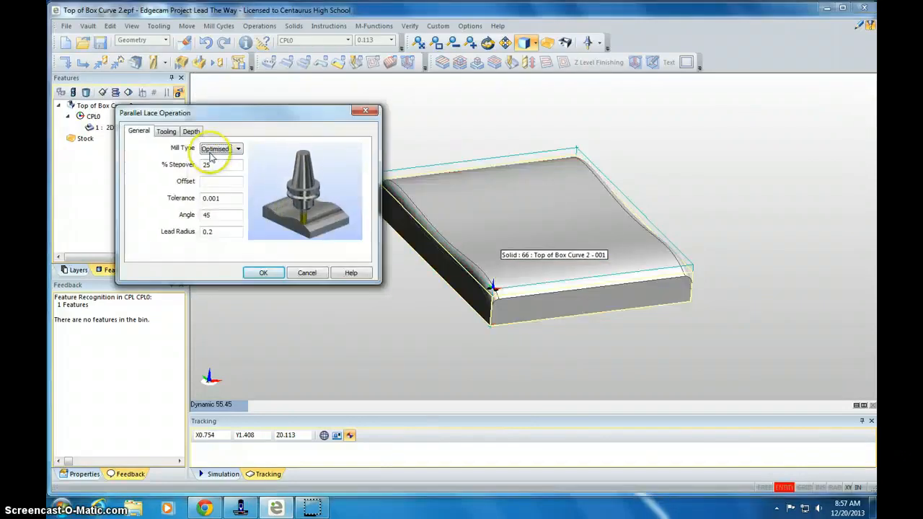
# Set the Parallel Lace angle to 0
pyautogui.moveTo(210, 149)
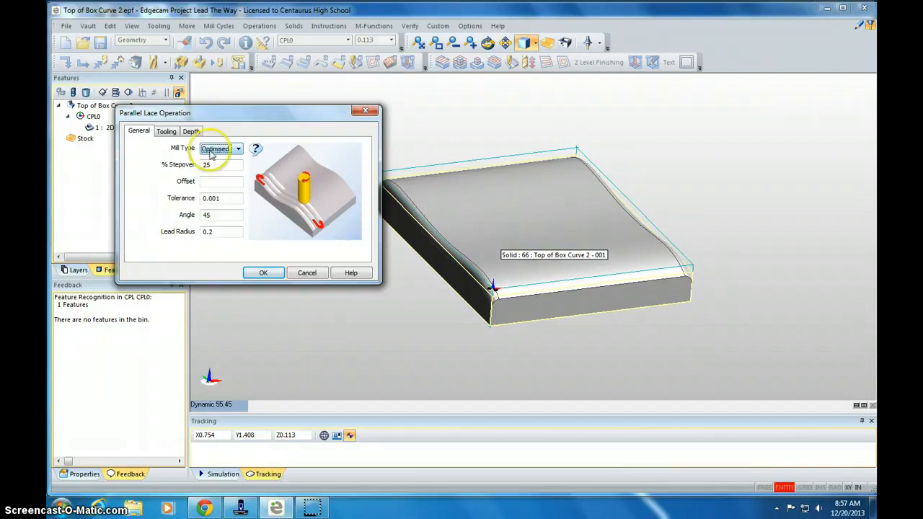
pyautogui.click(204, 165)
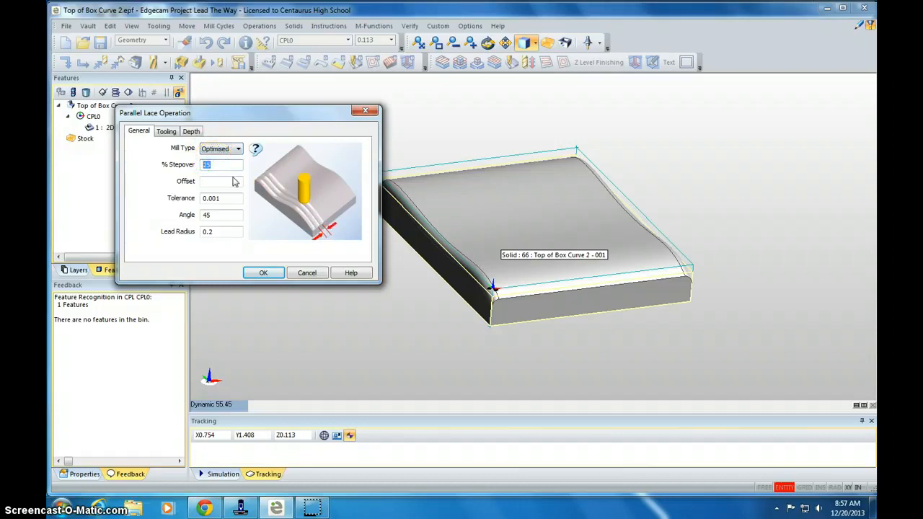
pyautogui.click(225, 172)
pyautogui.click(211, 215)
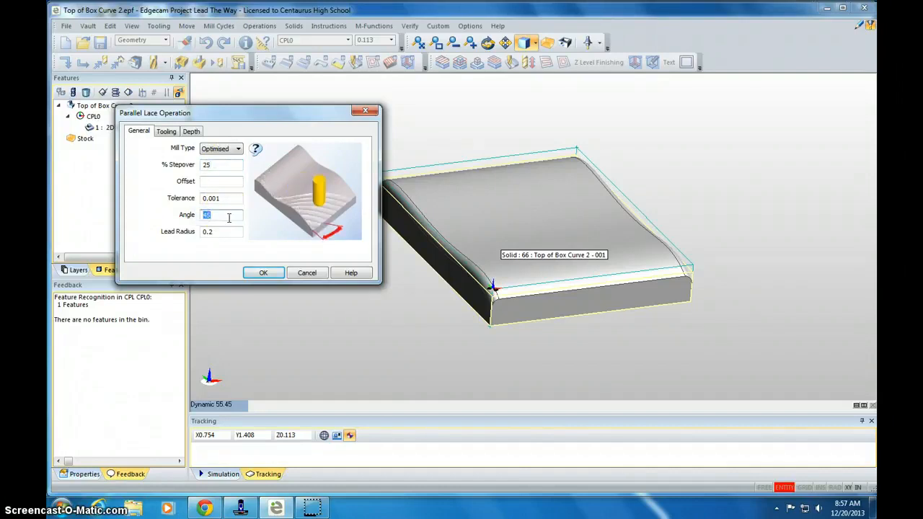
pyautogui.press('Tab')
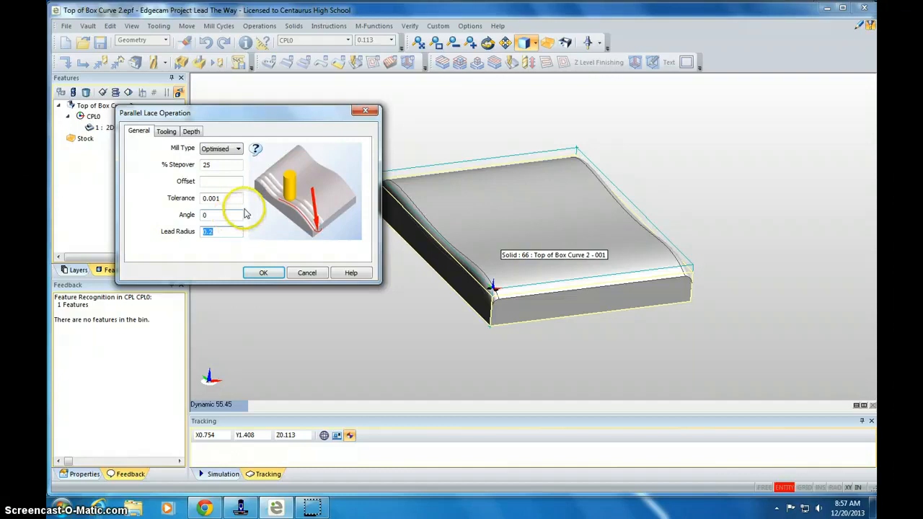
pyautogui.click(219, 231)
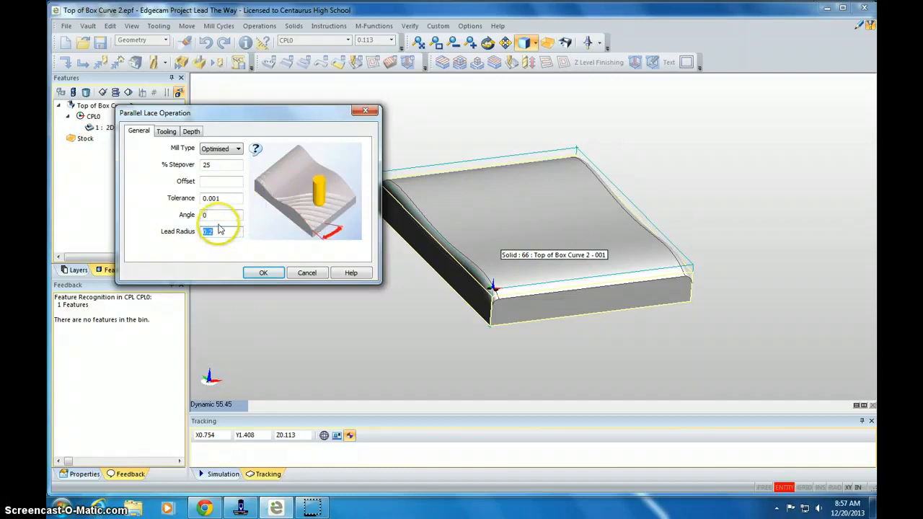
pyautogui.click(218, 231)
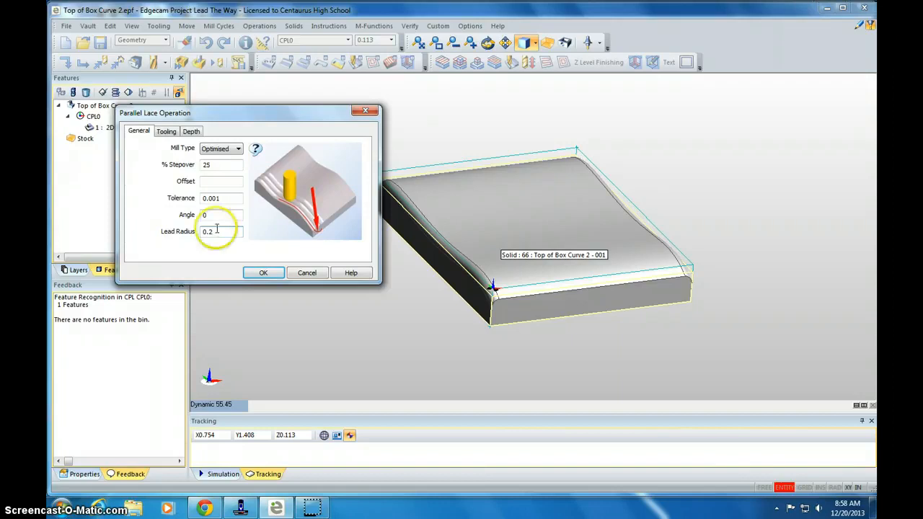
# Set the Parallel Lace angle back to 45
pyautogui.click(216, 214)
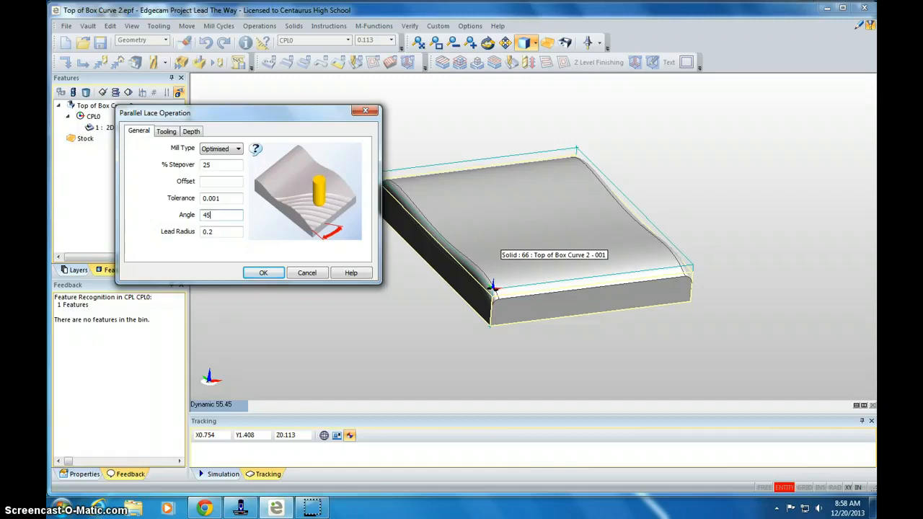
pyautogui.click(226, 231)
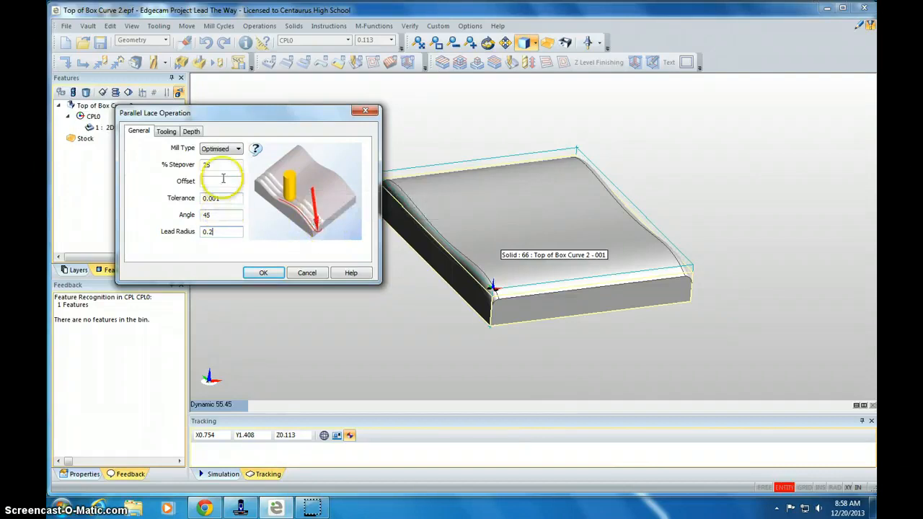
pyautogui.doubleClick(228, 214)
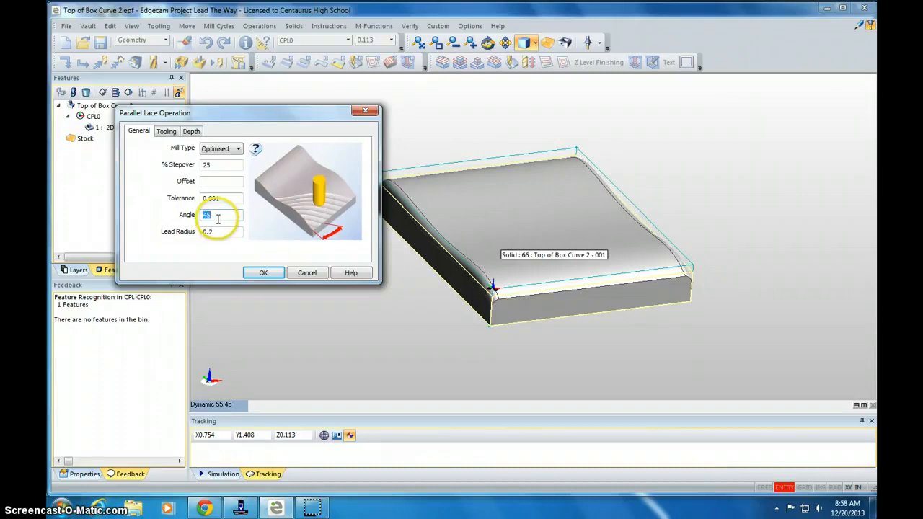
# Generate the Parallel Lace toolpath with feedrate 40, plunge feed 20, speed 6000, tool diameter 0.25, corner radius 0.125 and clearance 0.25
pyautogui.click(167, 131)
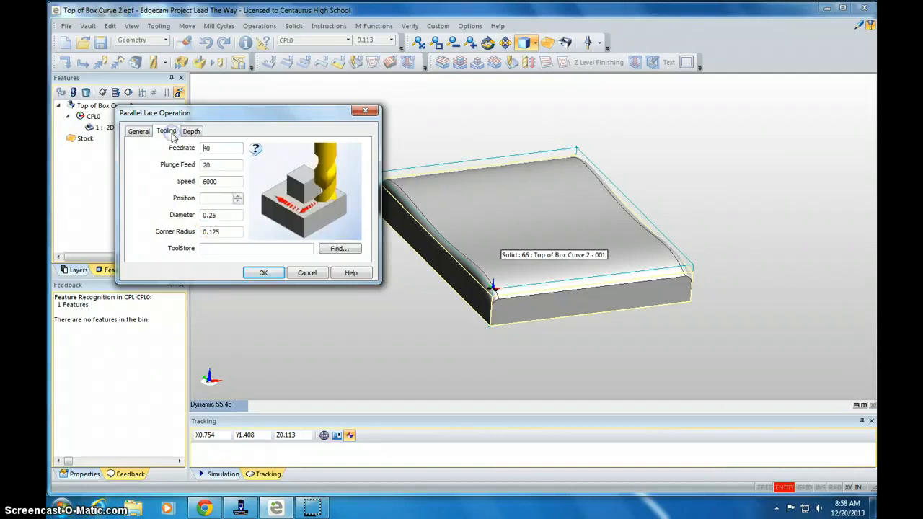
pyautogui.doubleClick(209, 147)
pyautogui.click(214, 166)
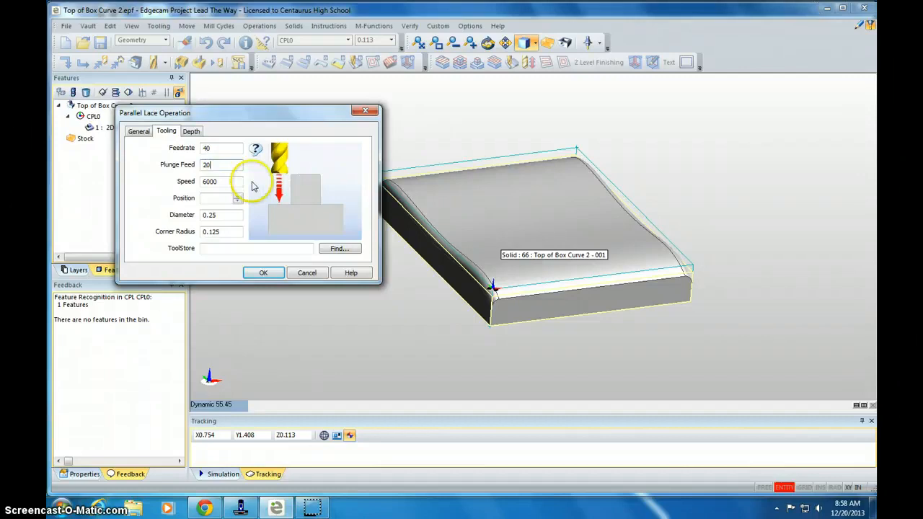
pyautogui.doubleClick(206, 181)
pyautogui.click(220, 216)
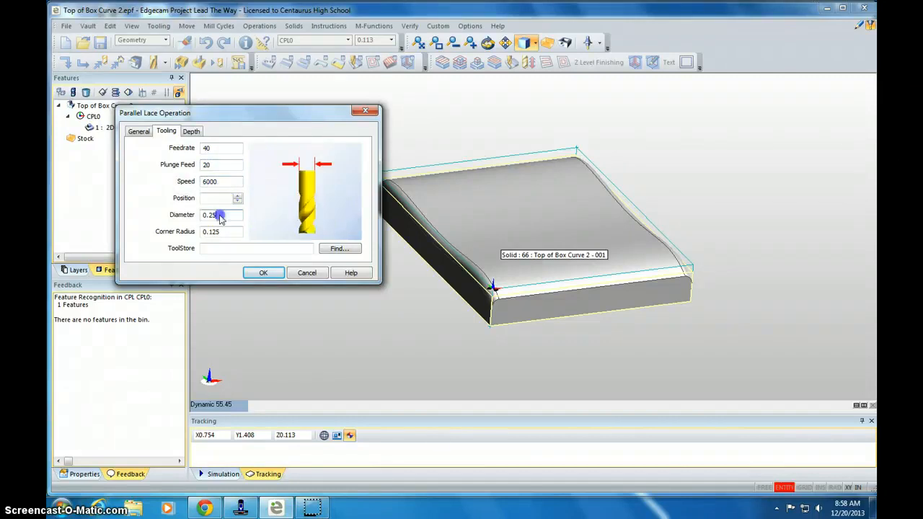
pyautogui.click(230, 232)
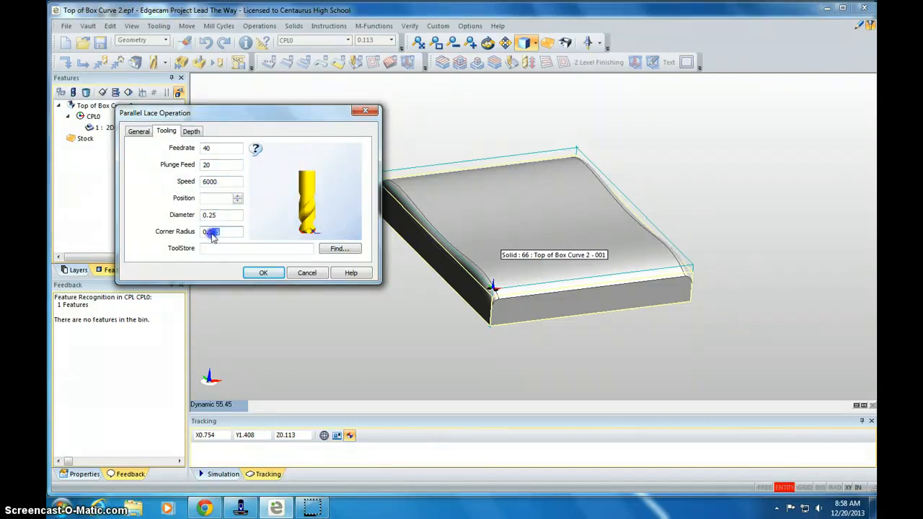
pyautogui.doubleClick(211, 233)
pyautogui.click(191, 131)
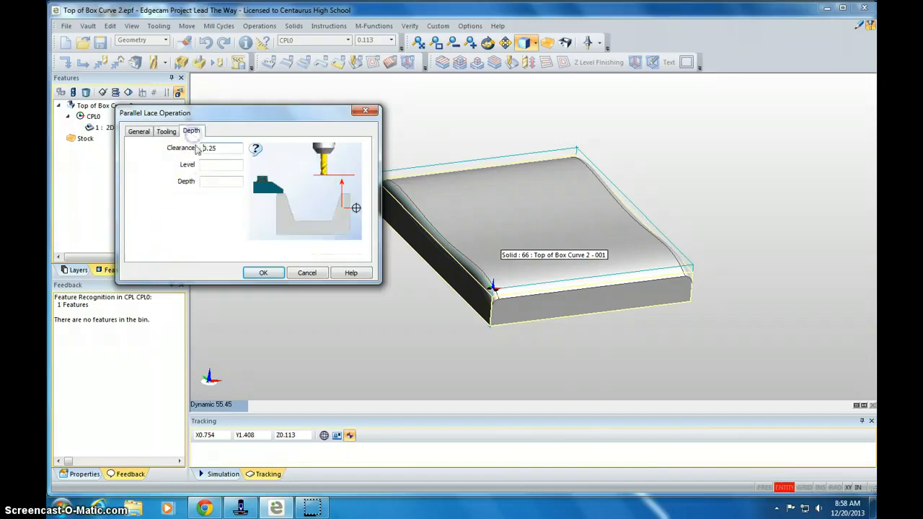
pyautogui.click(263, 273)
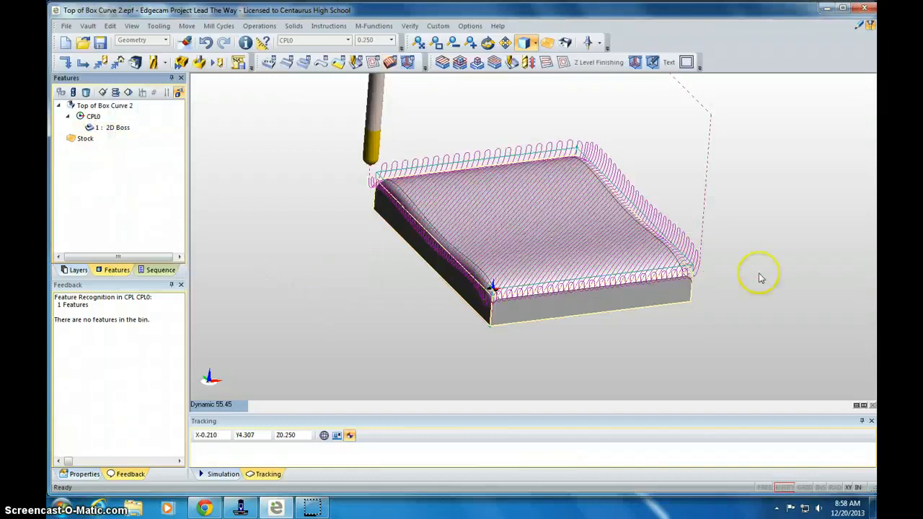
# Simulate the first Parallel Lace operation on the stock and close the simulator
pyautogui.moveTo(759, 275); pyautogui.dragTo(711, 300, button='middle')
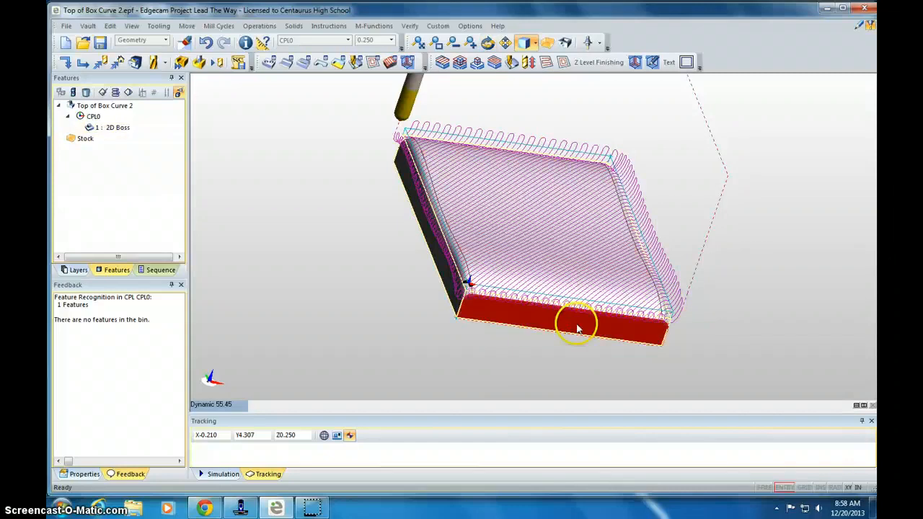
pyautogui.moveTo(319, 206); pyautogui.dragTo(299, 222, button='middle')
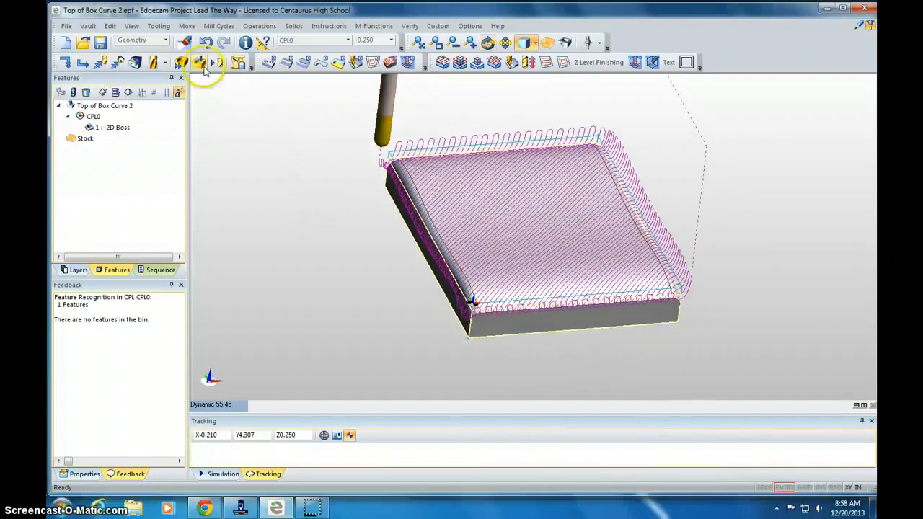
pyautogui.click(201, 63)
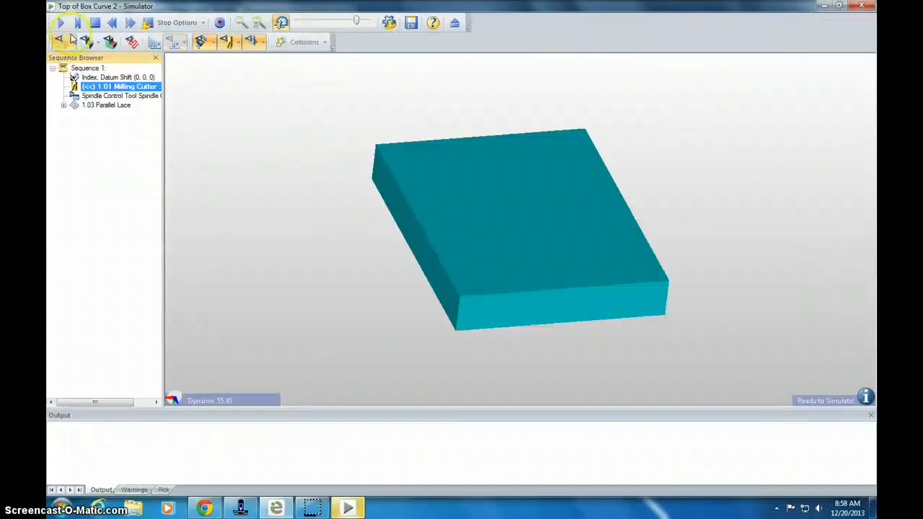
pyautogui.click(63, 23)
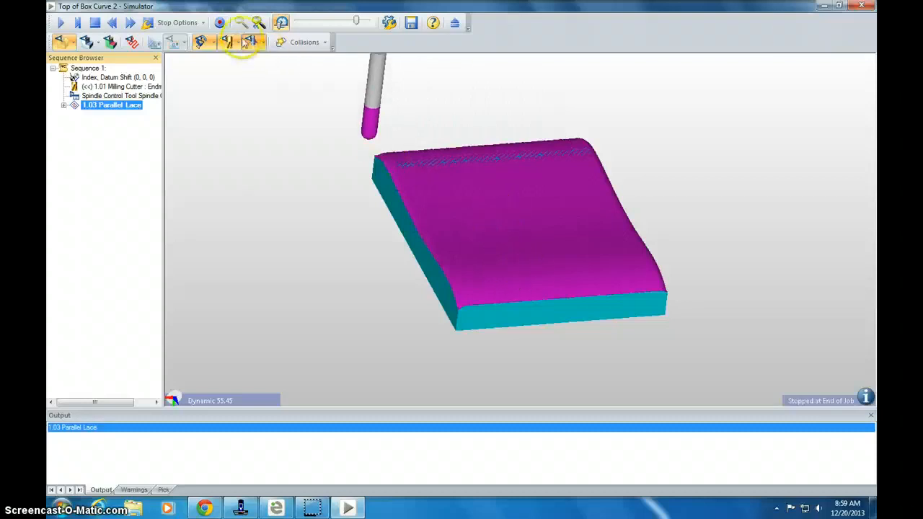
pyautogui.click(869, 7)
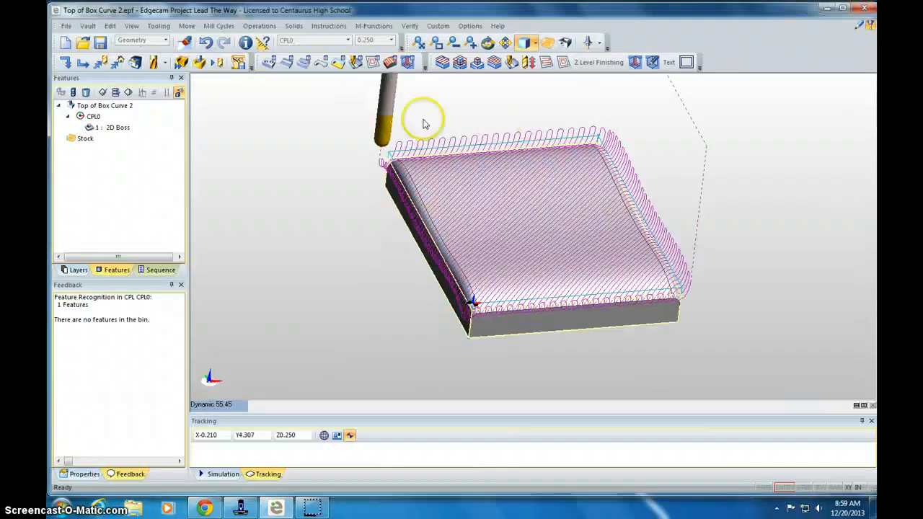
# Add a second Parallel Lace operation on the whole solid without boundary entities, with the angle set to -45
pyautogui.click(390, 64)
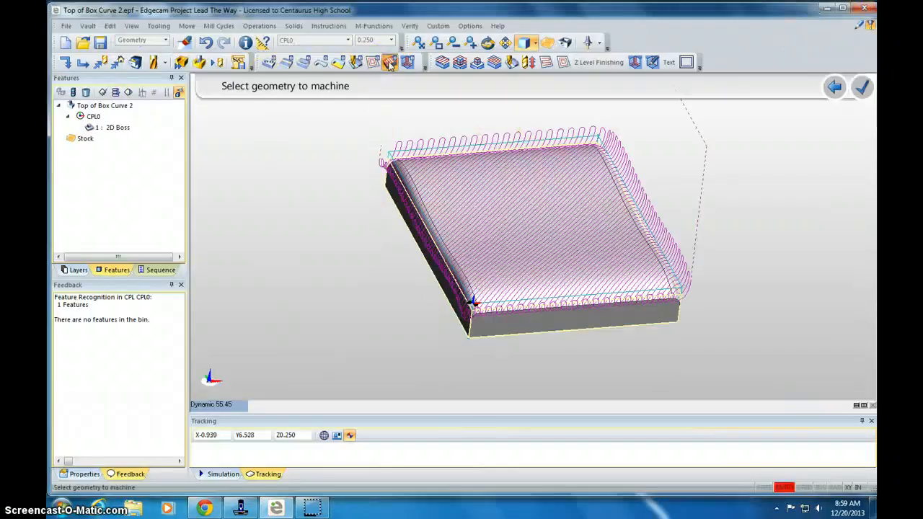
pyautogui.click(516, 215)
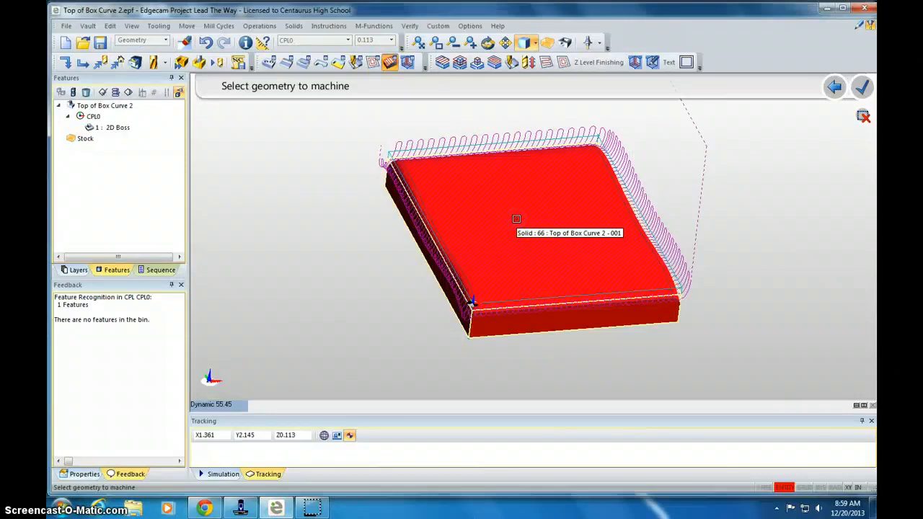
pyautogui.rightClick(516, 218)
pyautogui.rightClick(517, 219)
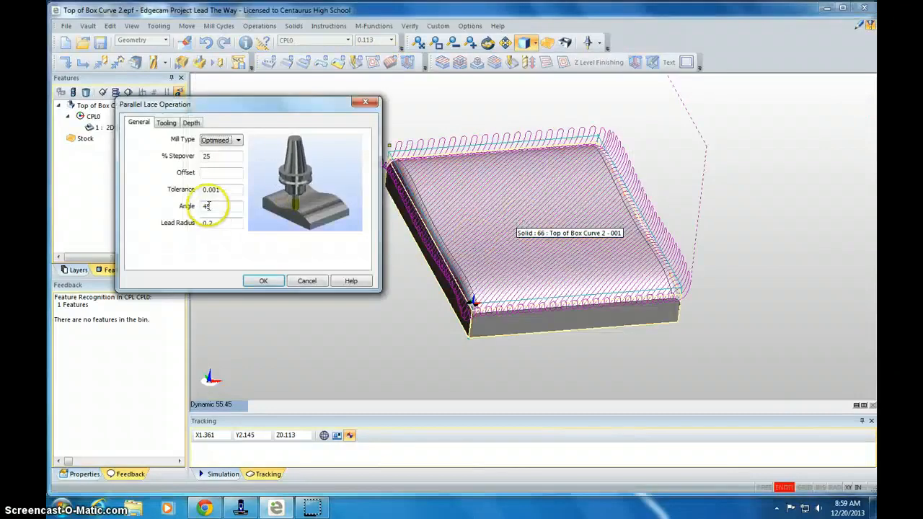
pyautogui.moveTo(207, 206); pyautogui.dragTo(213, 208)
pyautogui.press('BackSpace')
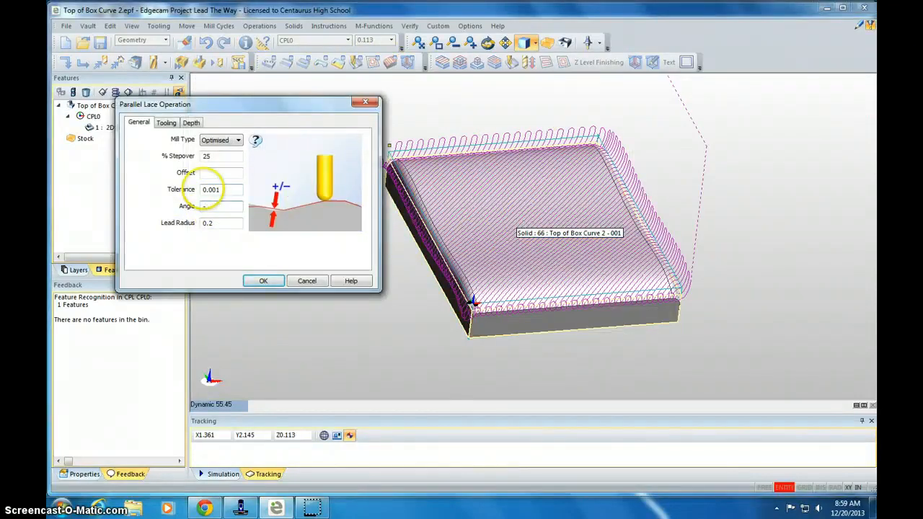
pyautogui.write('-45')
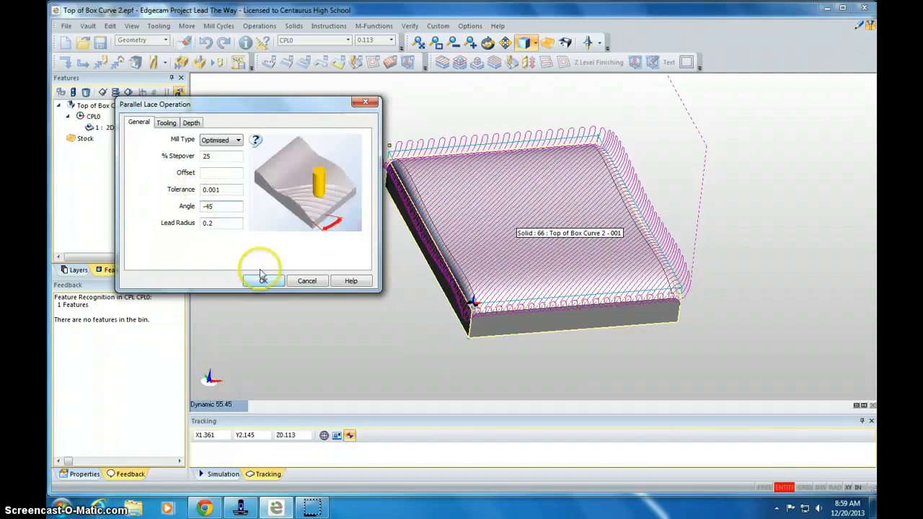
pyautogui.click(168, 123)
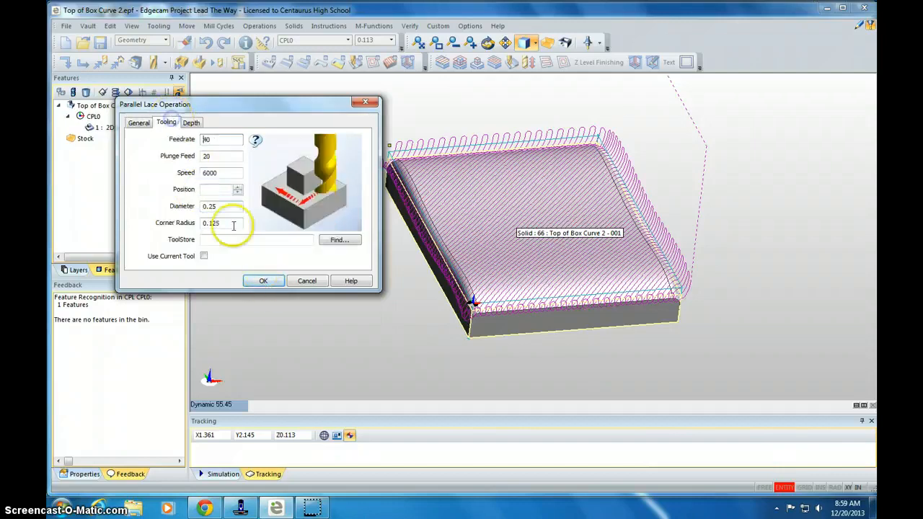
pyautogui.click(261, 281)
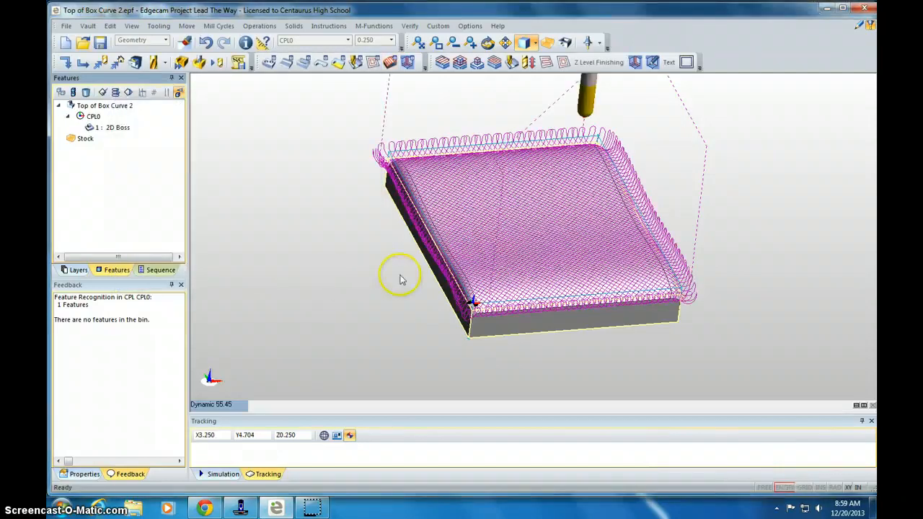
# Simulate the complete sequence with both crossing Parallel Lace passes and close the simulator
pyautogui.click(207, 63)
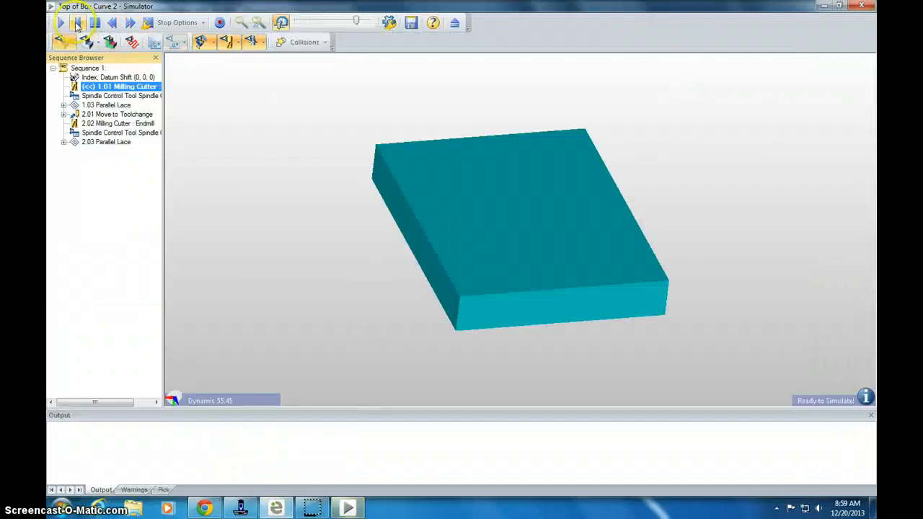
pyautogui.click(64, 24)
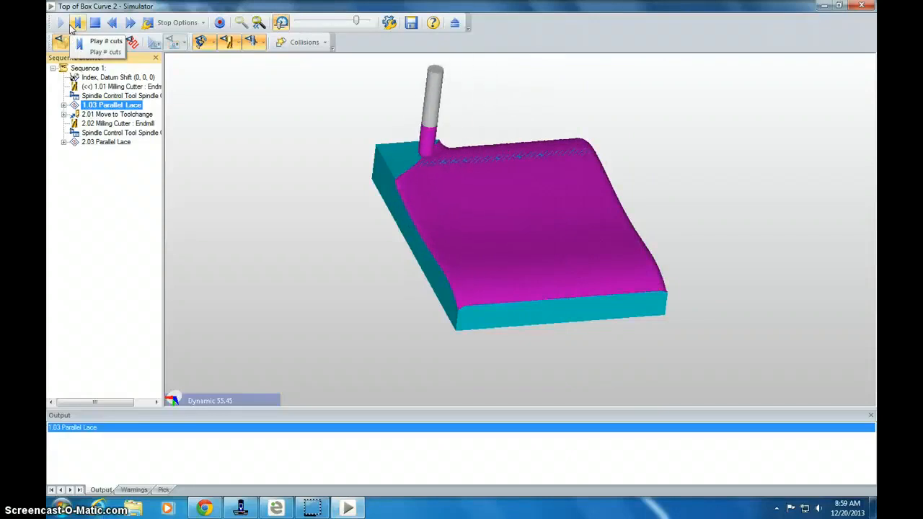
pyautogui.click(73, 24)
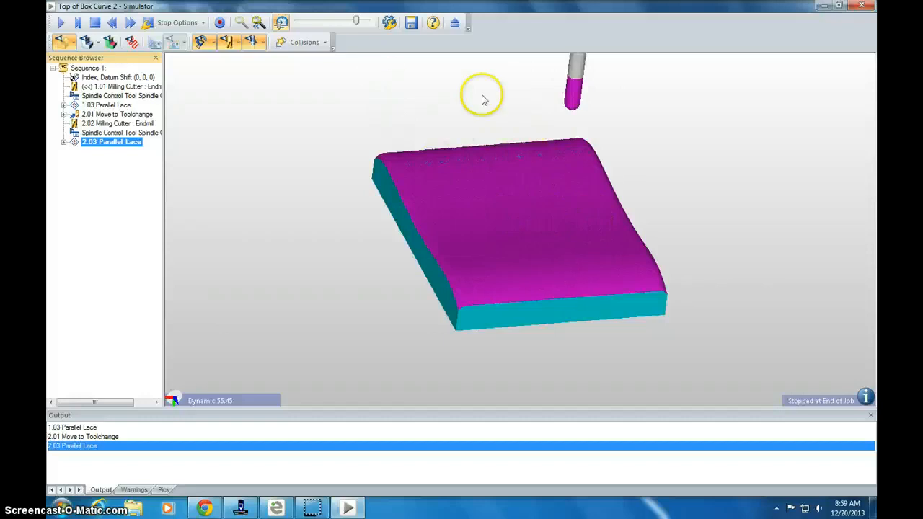
pyautogui.click(870, 7)
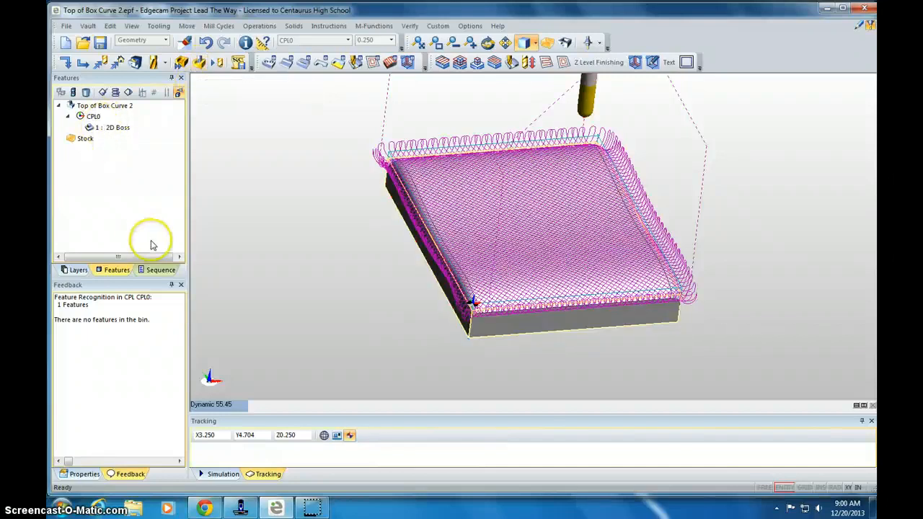
# Review the stepover percentage of the first Parallel Lace operation in the sequence and accept its existing settings
pyautogui.click(160, 270)
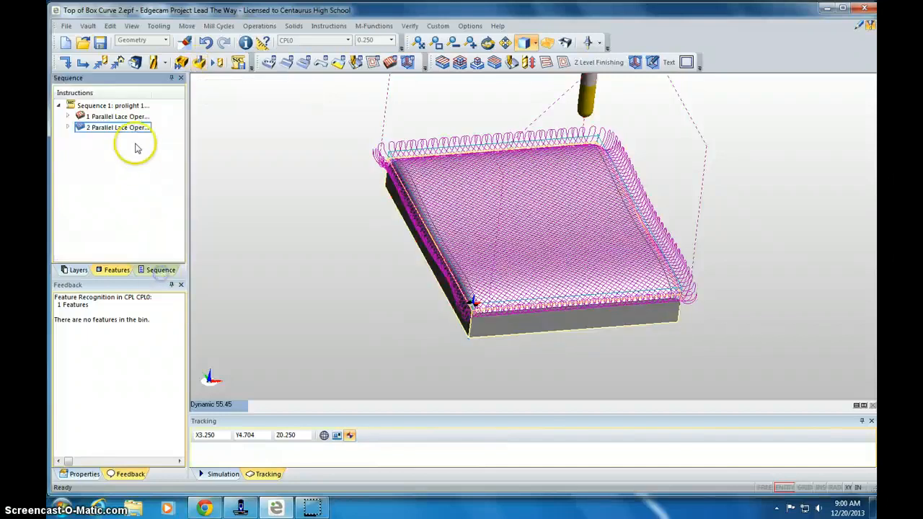
pyautogui.click(108, 116)
pyautogui.doubleClick(105, 121)
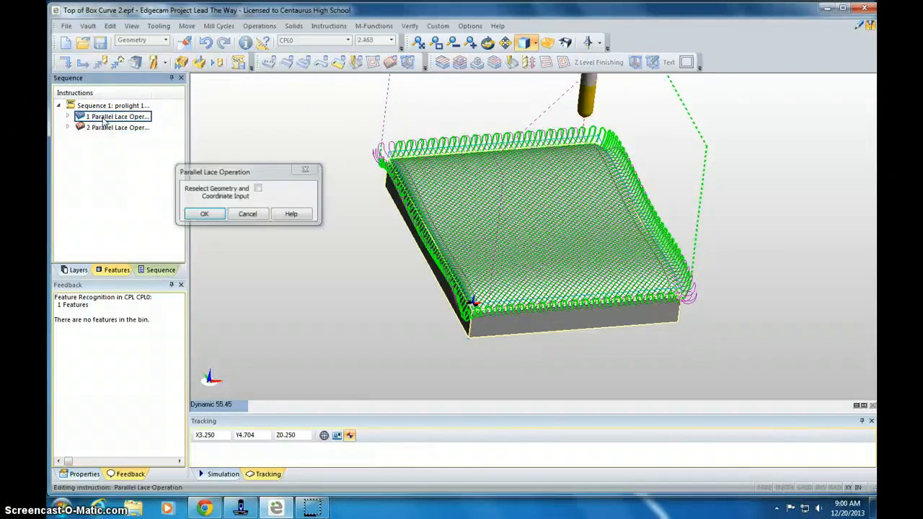
pyautogui.click(199, 214)
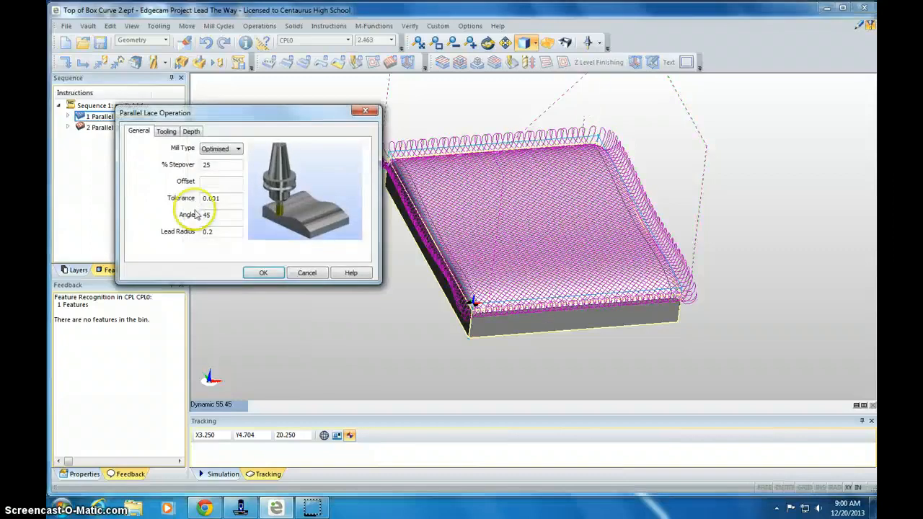
pyautogui.doubleClick(205, 166)
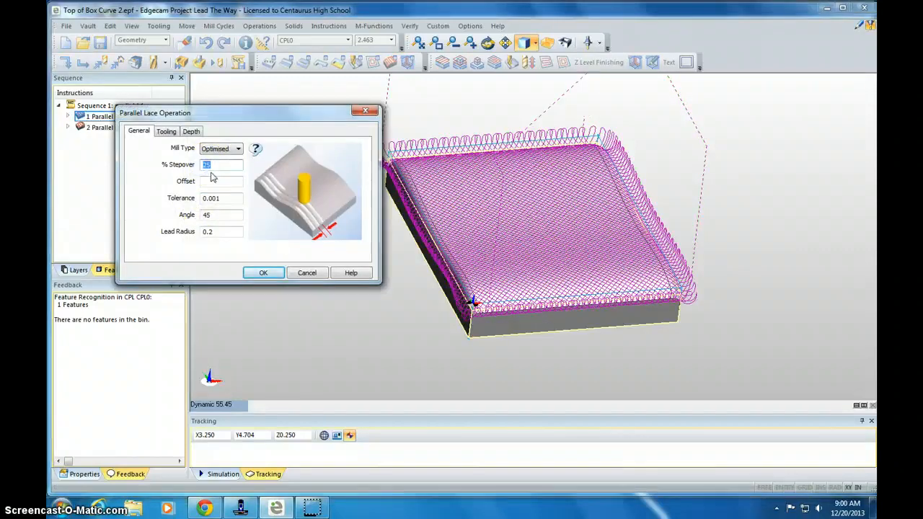
pyautogui.click(214, 176)
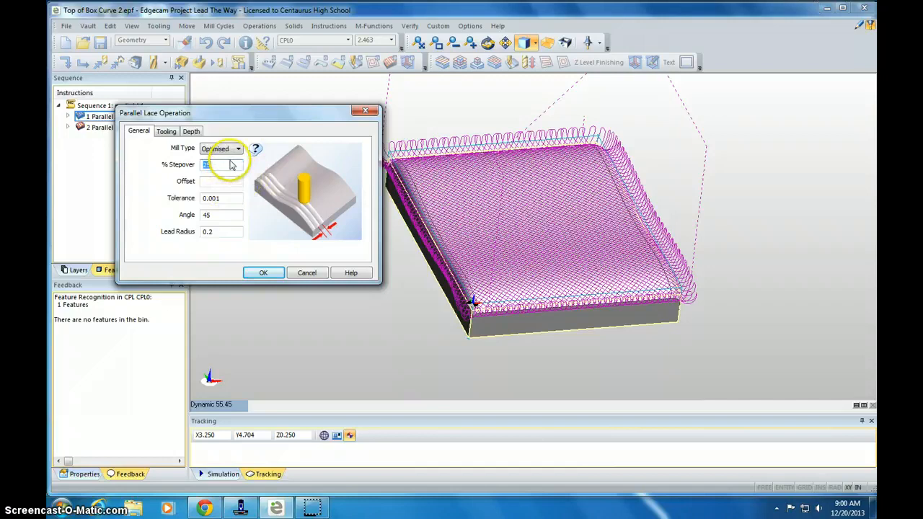
pyautogui.click(265, 273)
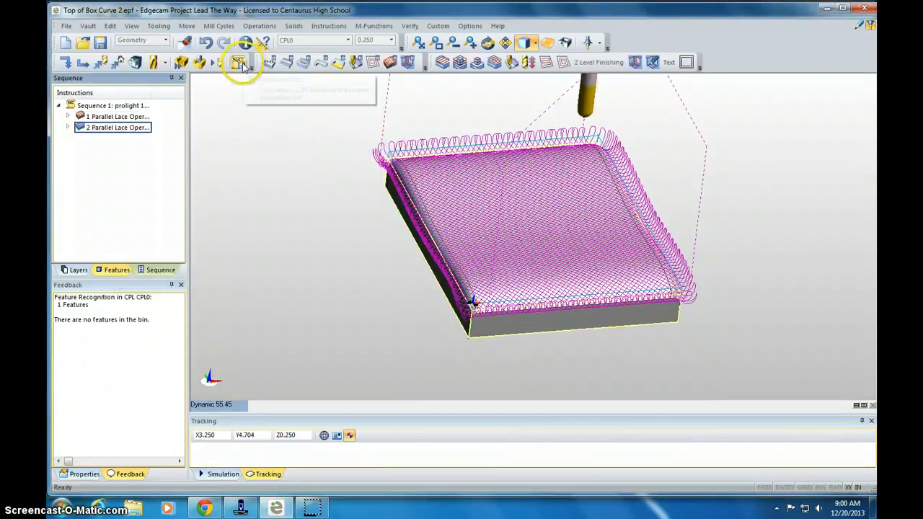
# Generate the CNC code, overwriting the existing Top Curve file, enter the programmer's name, and look through the code from start to end
pyautogui.click(240, 62)
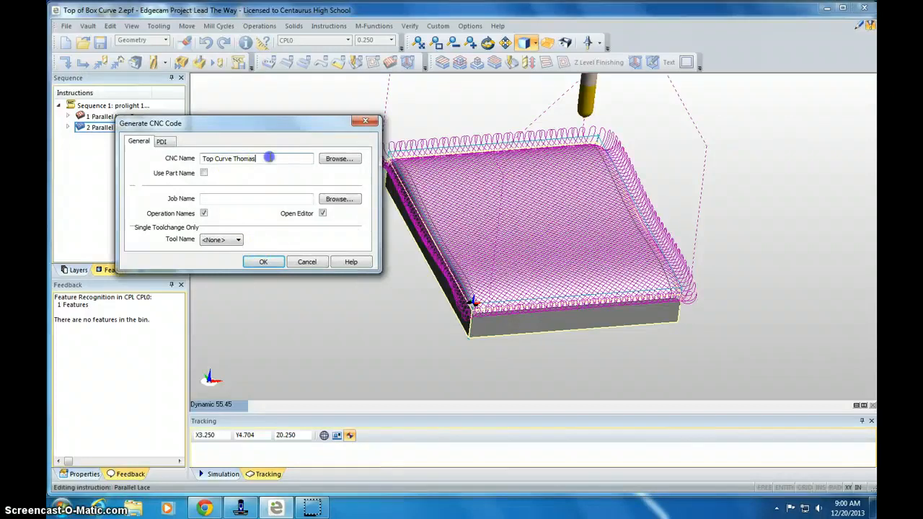
pyautogui.click(264, 263)
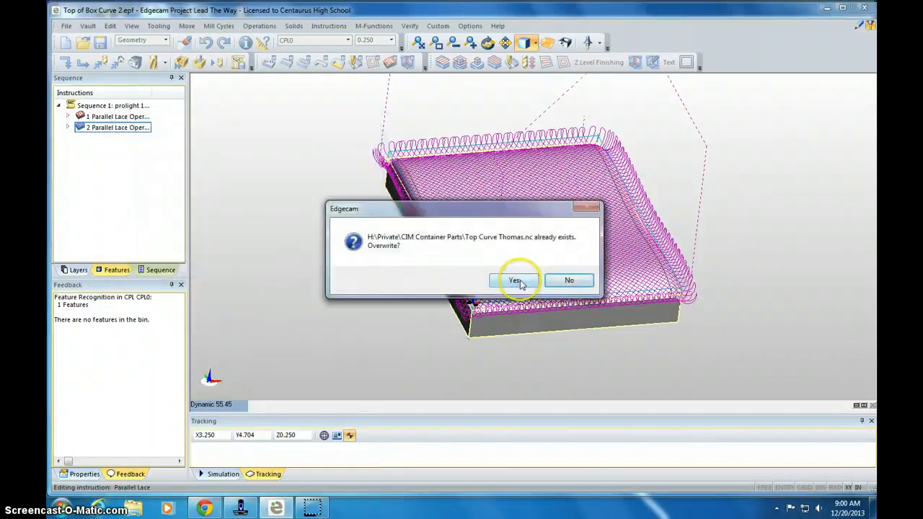
pyautogui.click(513, 280)
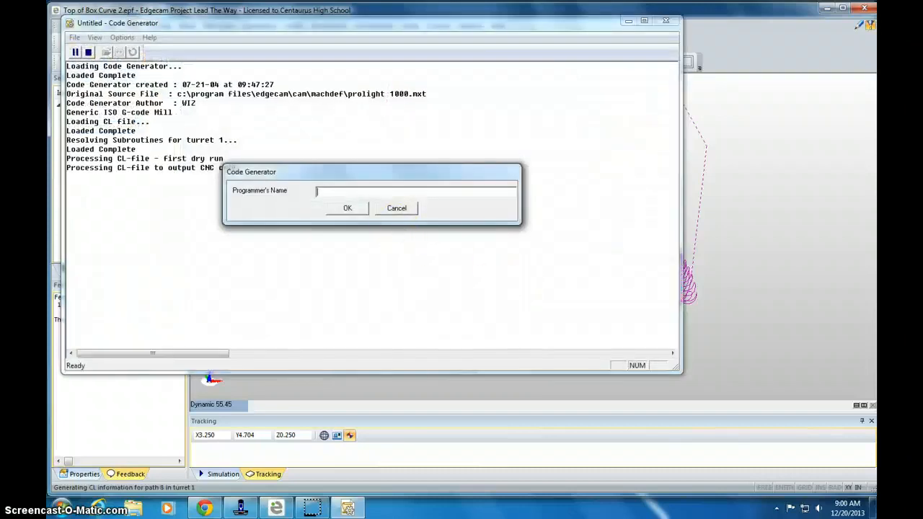
pyautogui.write('Mr. Tizzlewink')
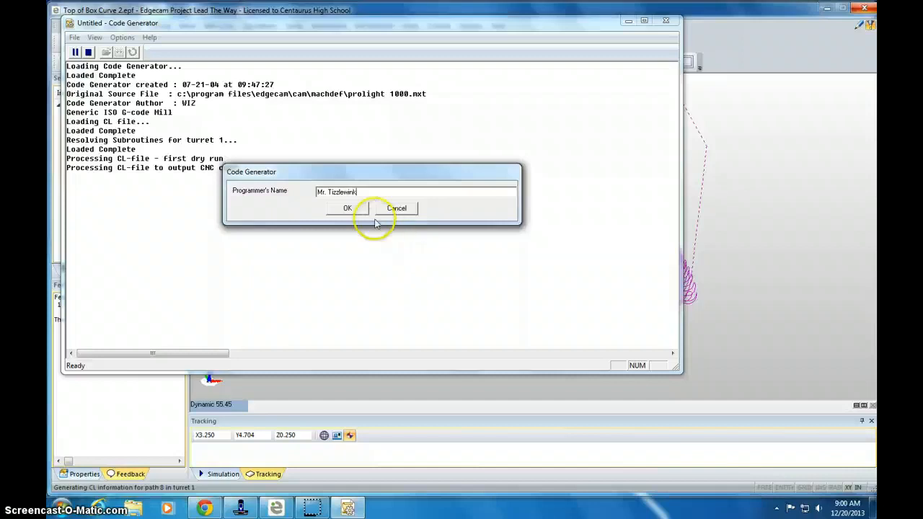
pyautogui.click(348, 207)
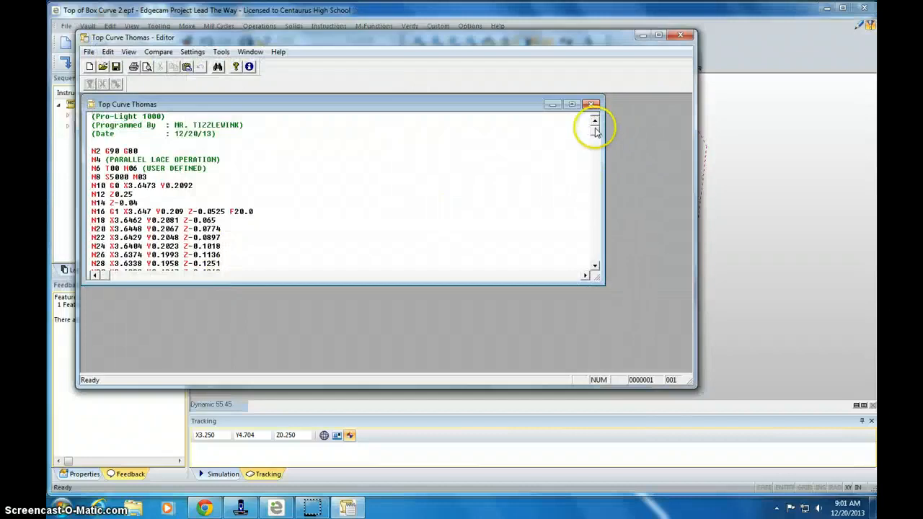
pyautogui.moveTo(594, 128); pyautogui.dragTo(608, 279)
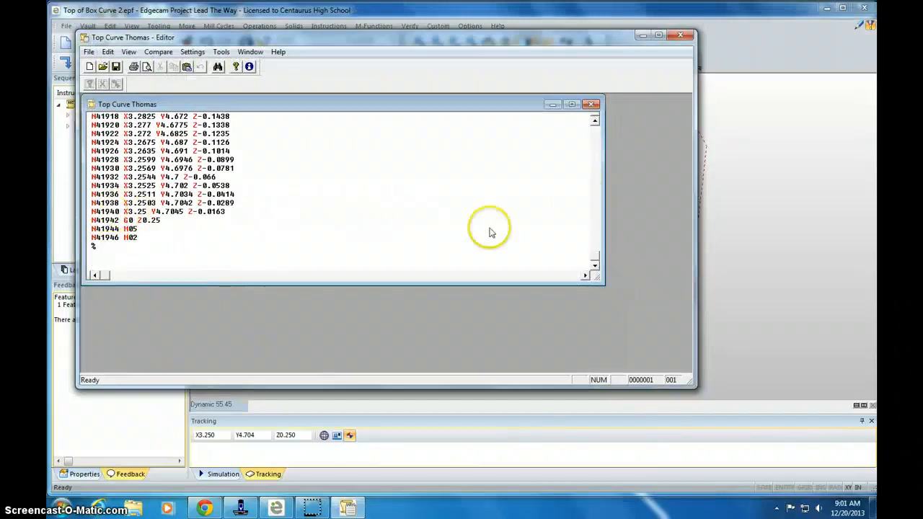
pyautogui.moveTo(596, 260); pyautogui.dragTo(593, 137)
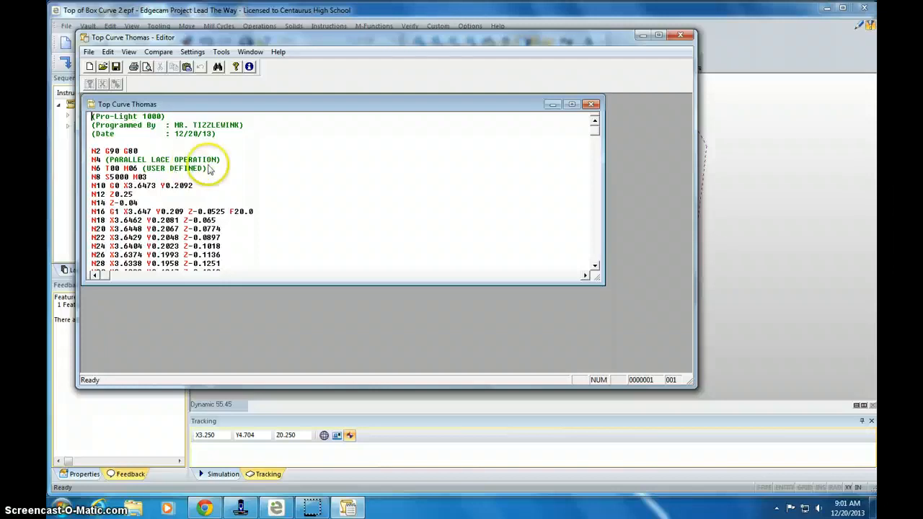
# Delete the contents of the N6 tool change line and set the spindle speed in line N8 to S6000
pyautogui.moveTo(209, 168); pyautogui.dragTo(204, 170)
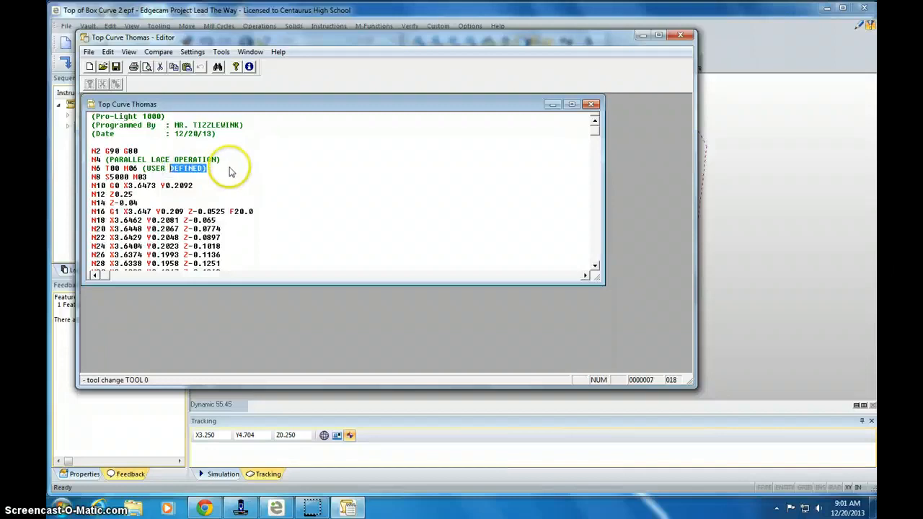
pyautogui.click(220, 166)
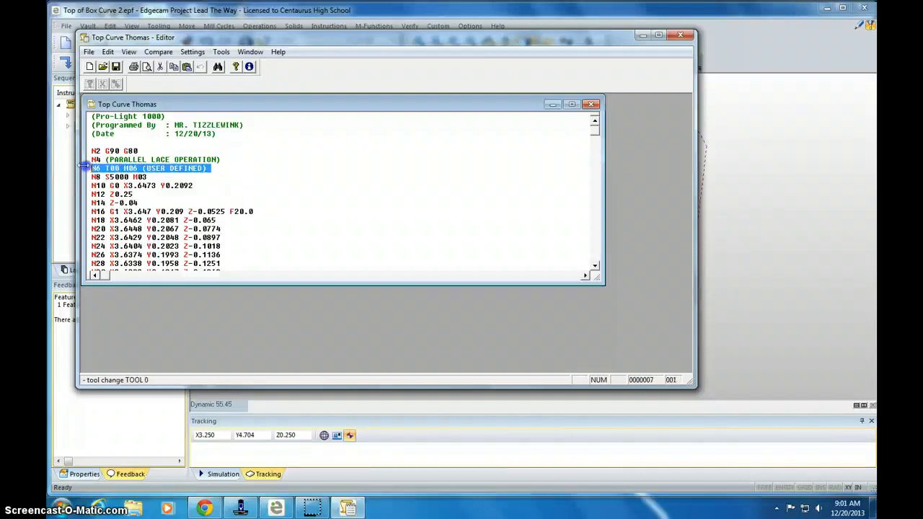
pyautogui.press('Delete')
pyautogui.click(113, 177)
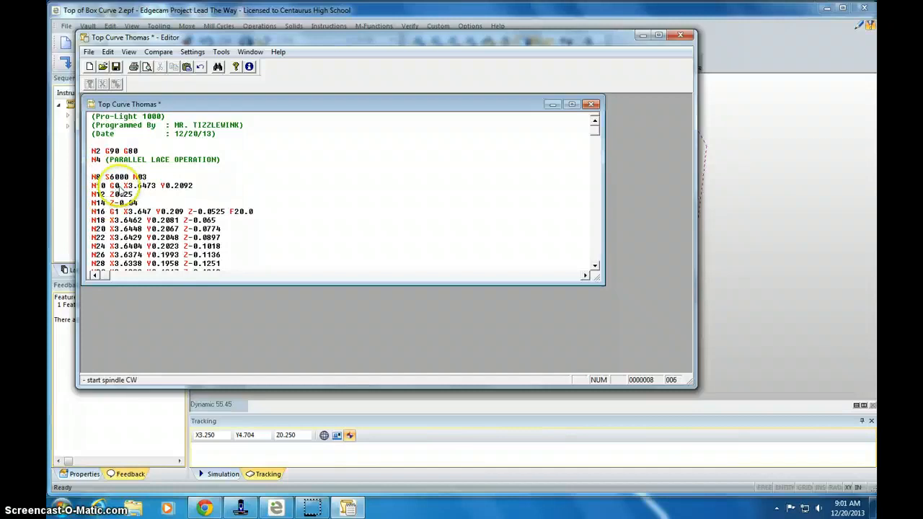
# Save the edited code as an NC file in the CIM Container Parts folder, overwriting the existing Top Curve file
pyautogui.click(93, 54)
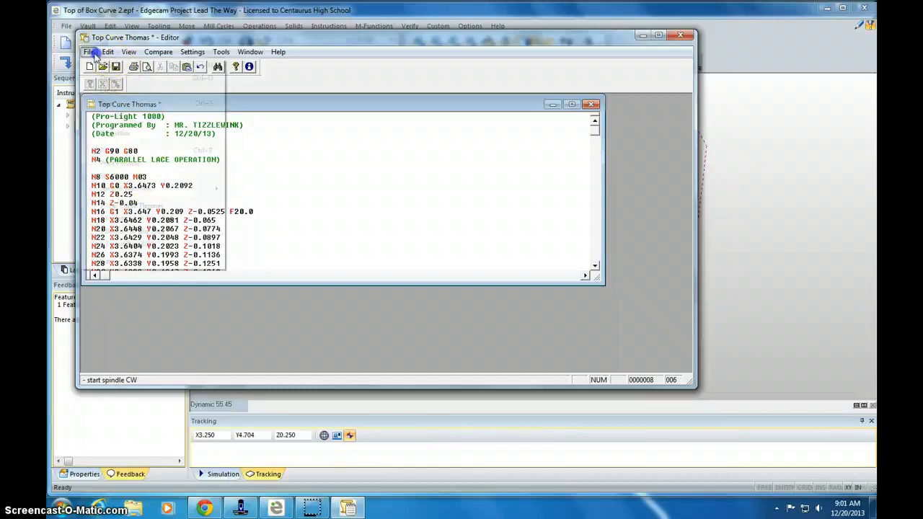
pyautogui.click(109, 113)
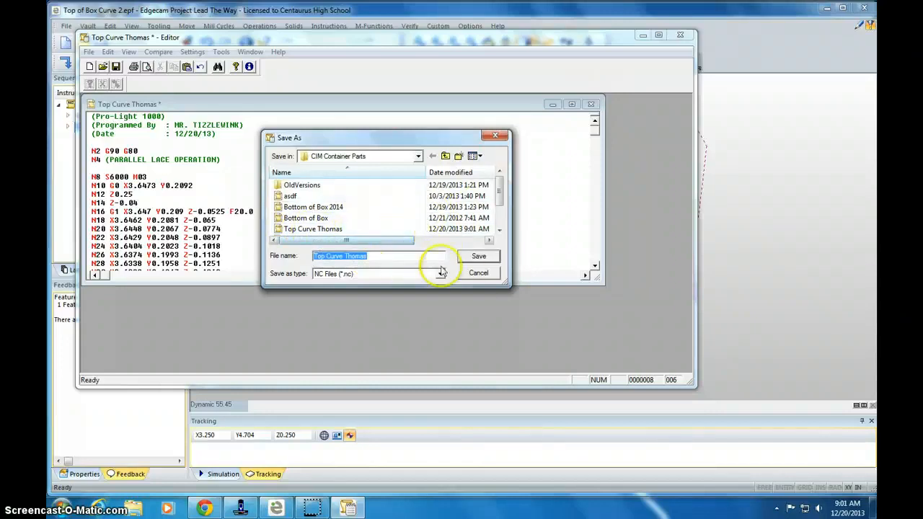
pyautogui.click(465, 260)
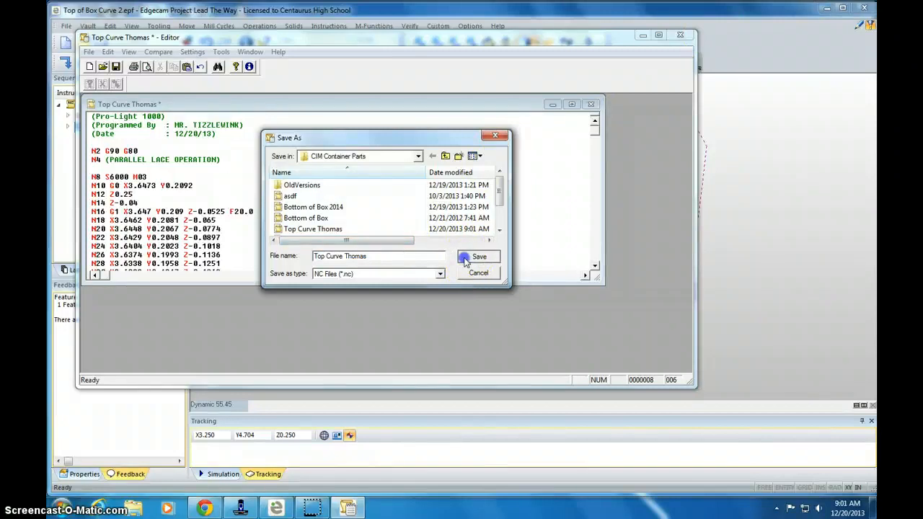
pyautogui.click(465, 260)
pyautogui.click(482, 257)
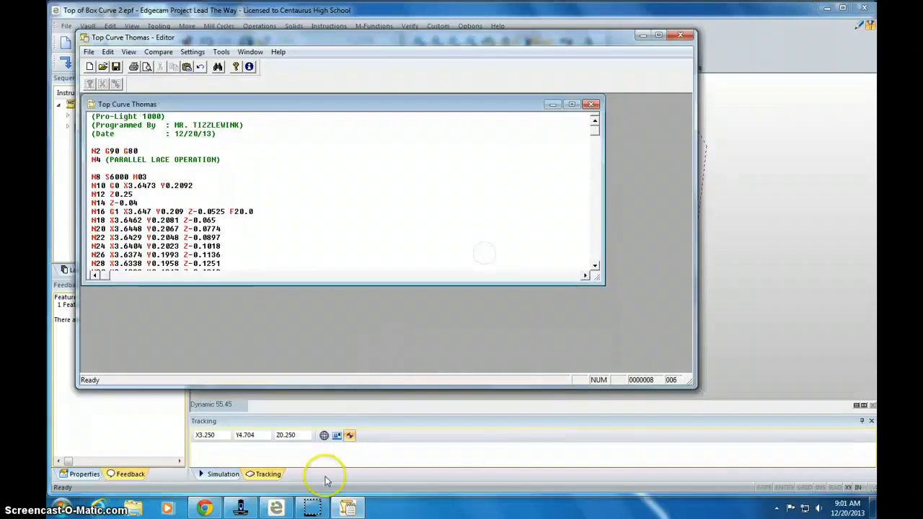